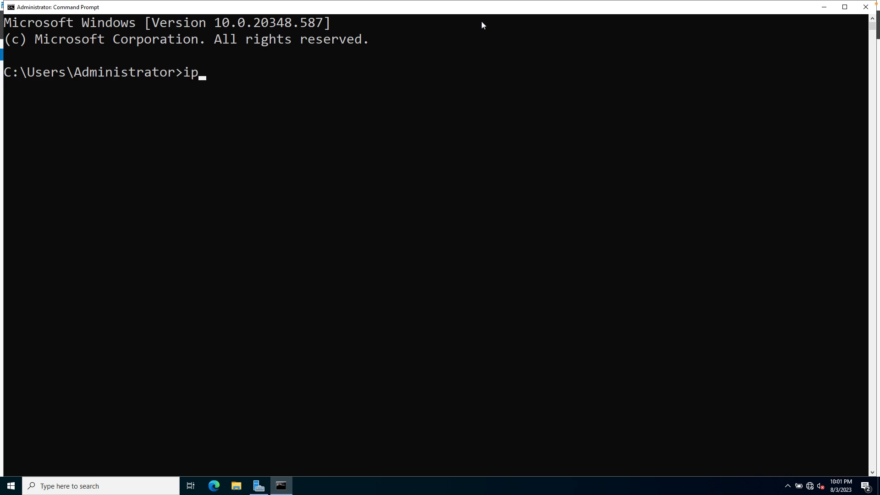
Run ipconfig /all and check the Ethernet adapter's IPv4 address, default gateway and DHCP server in the output
text(/all)
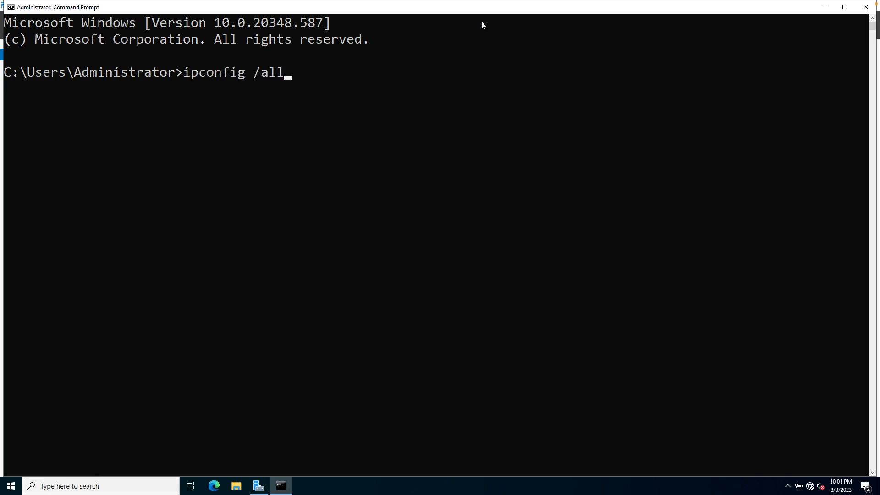
key(Return)
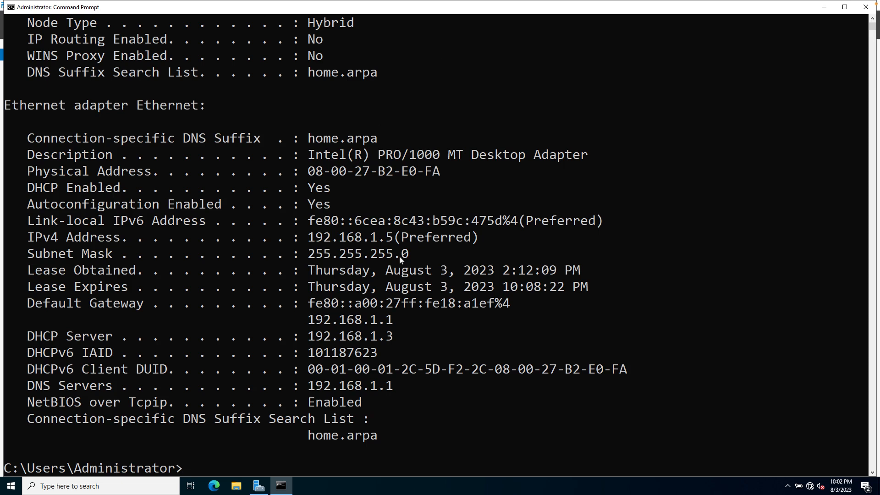
drag(489, 236, 116, 238)
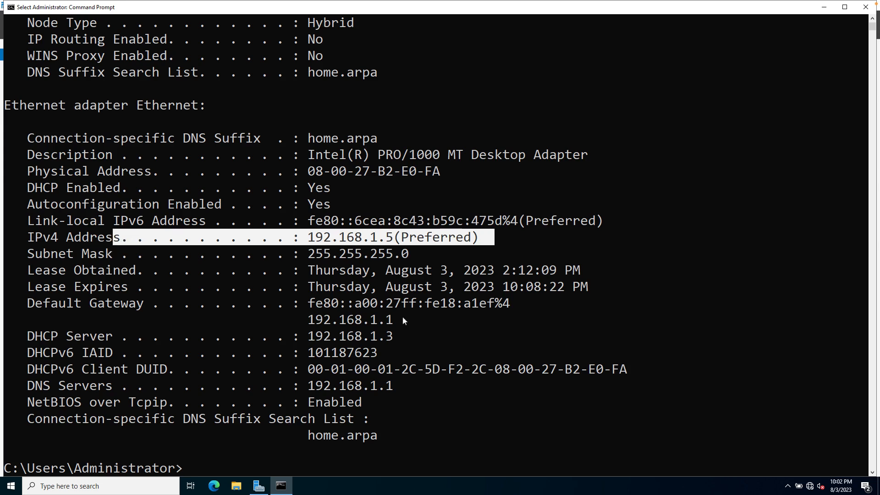
drag(415, 320, 36, 302)
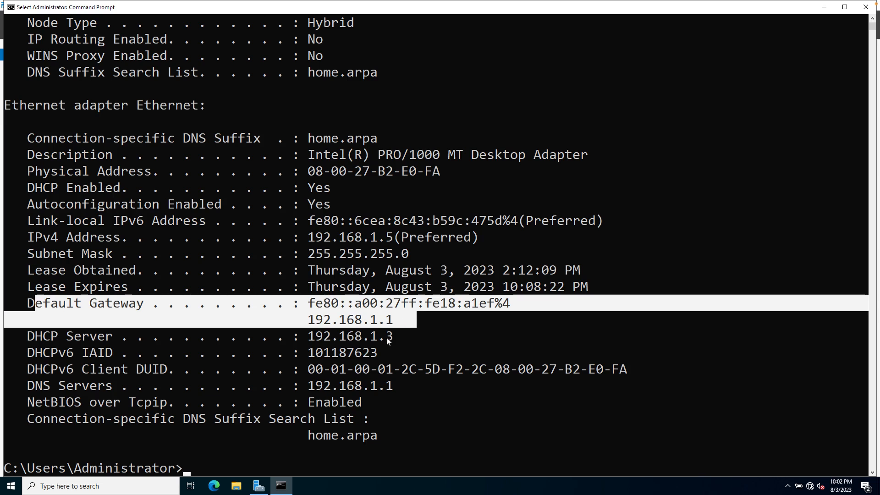
drag(406, 335, 28, 336)
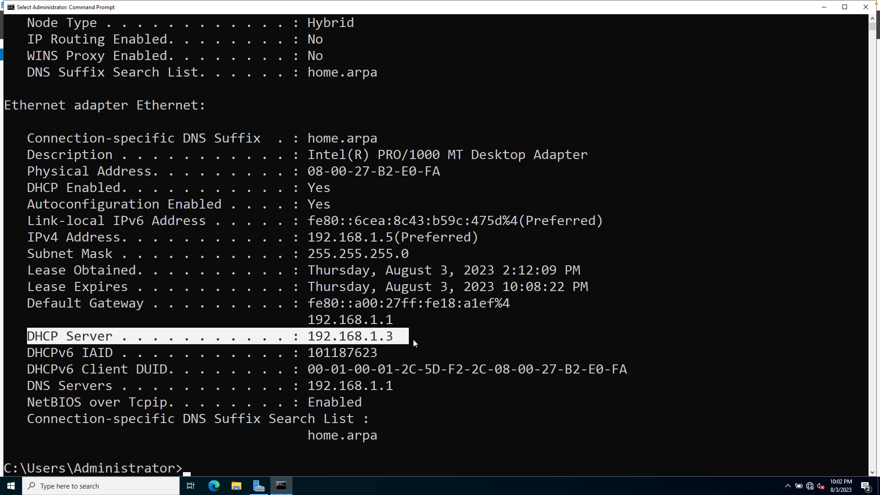
click(823, 7)
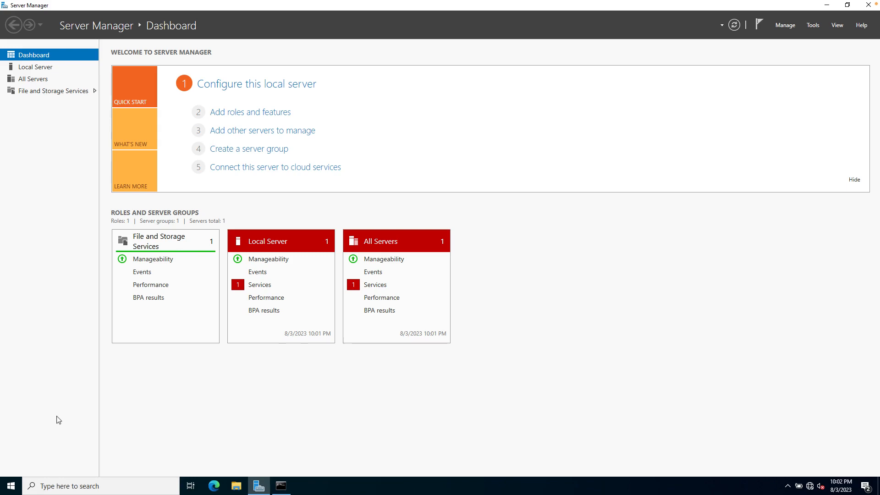
Open the adapter options for Ethernet from the Network & Internet section of Windows Settings
click(12, 485)
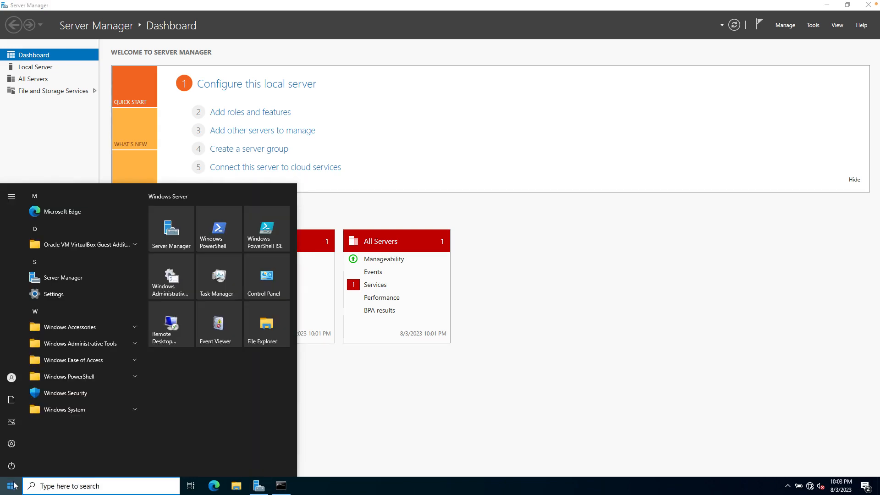
click(13, 445)
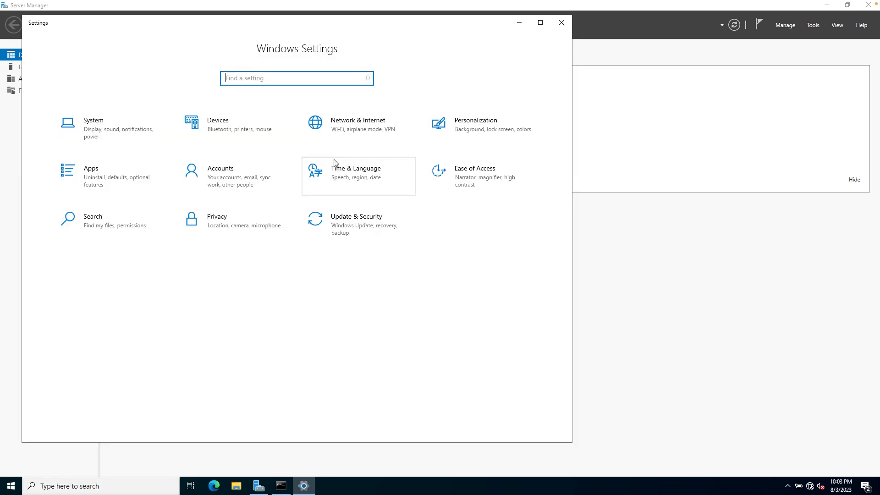
click(349, 127)
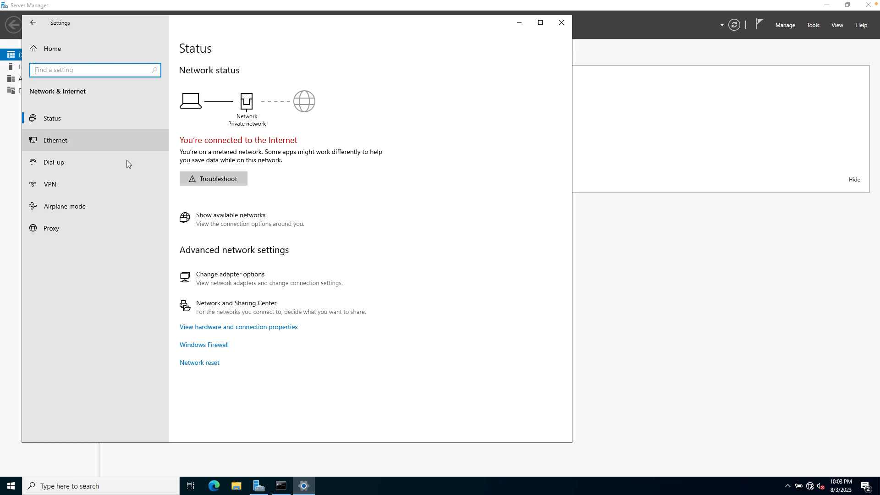
click(67, 142)
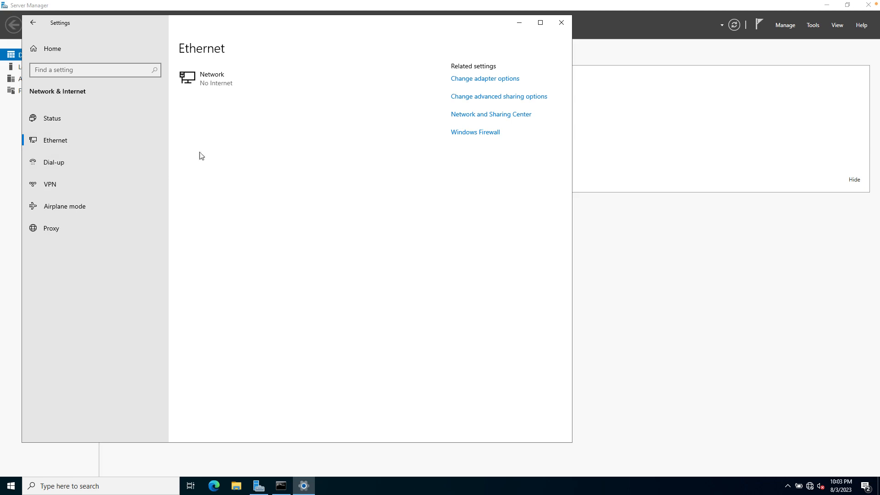
click(504, 79)
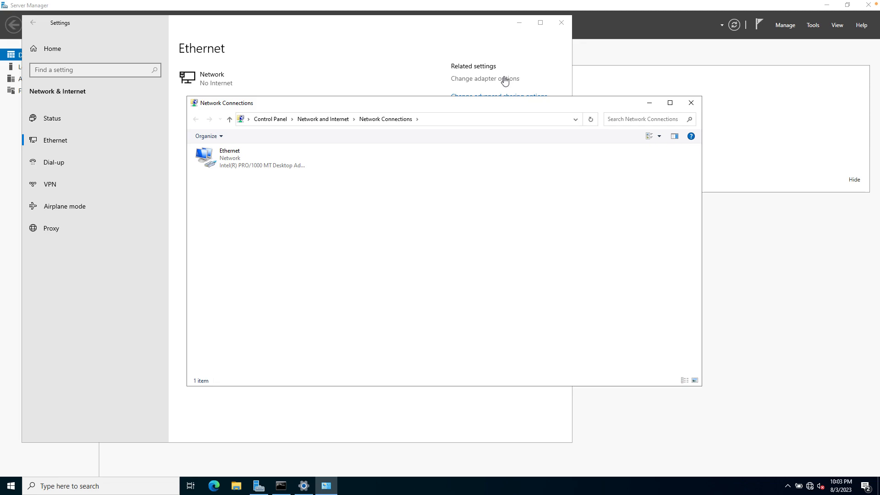
Open the Internet Protocol Version 4 (TCP/IPv4) properties of the Ethernet adapter
right_click(227, 159)
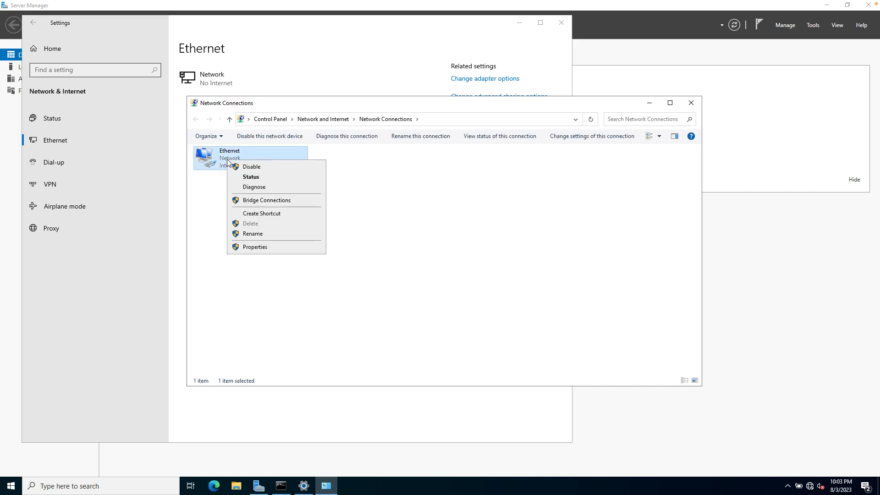
click(265, 248)
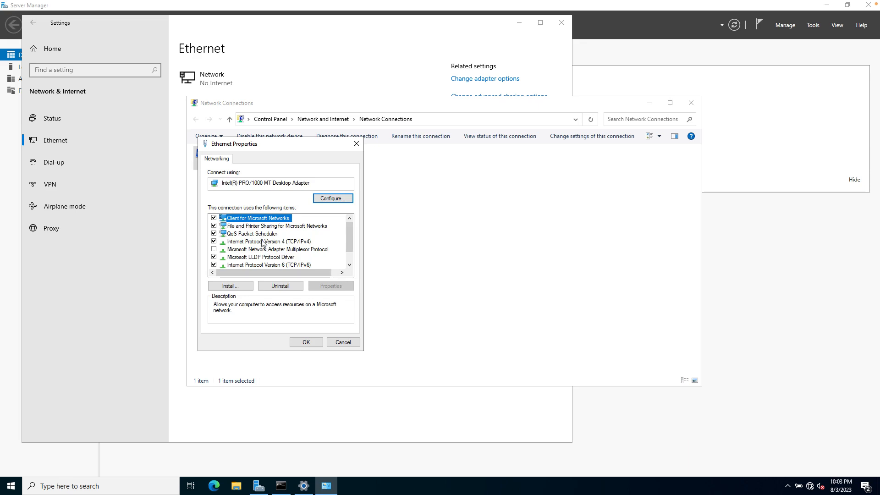
click(262, 242)
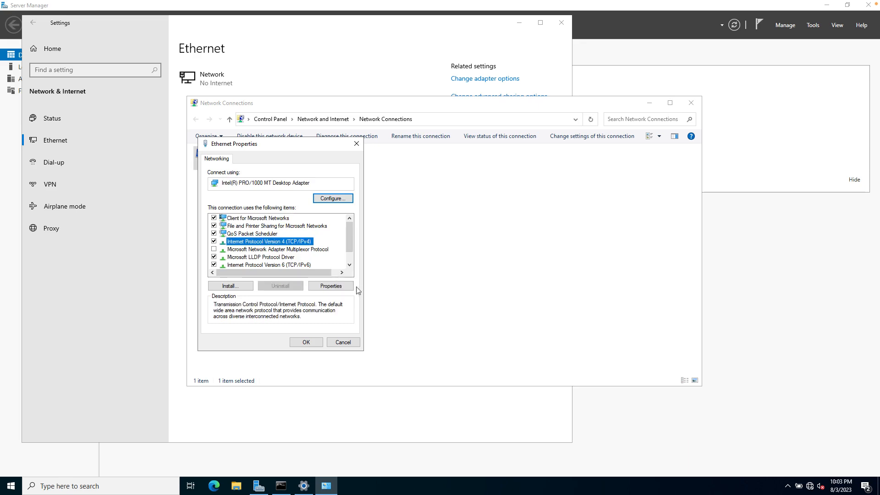
click(336, 287)
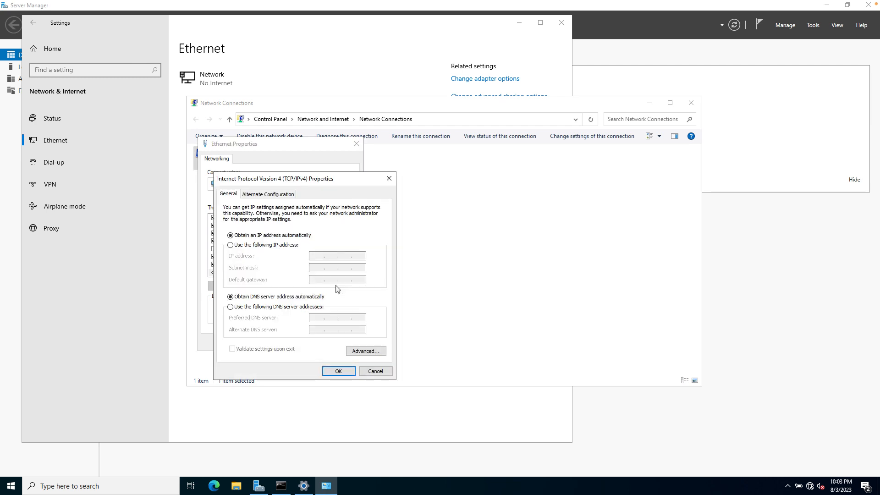
drag(373, 179, 443, 167)
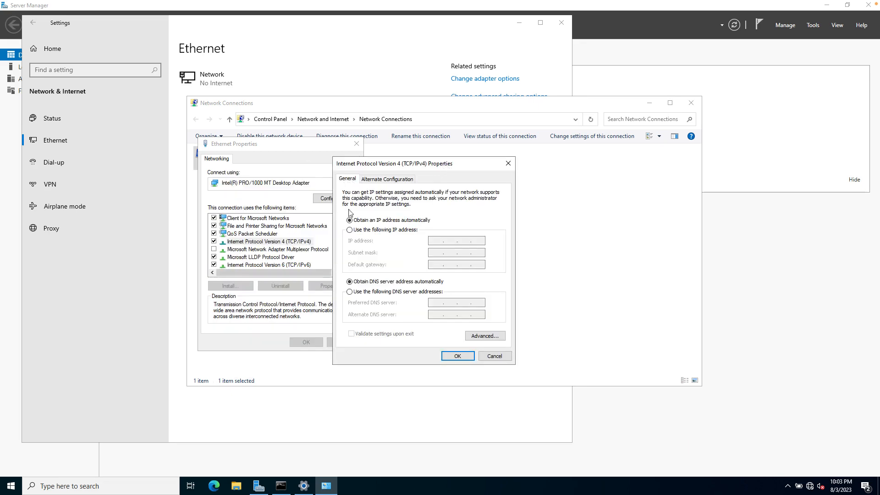
Assign static IP 192.168.1.4, subnet mask 255.255.255.0, gateway 192.168.1.1, preferred DNS 192.168.1.4 and alternate DNS 192.168.1.1, and apply the adapter settings
click(353, 231)
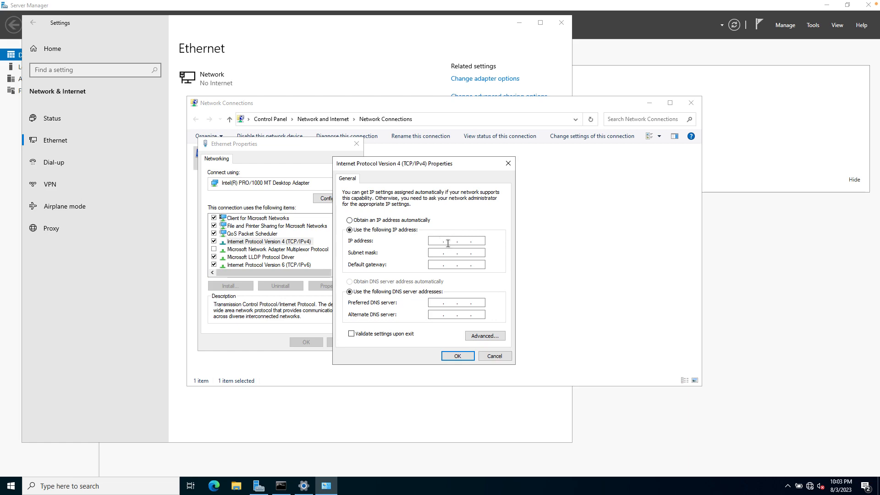
text(192 . 168)
click(437, 252)
click(434, 265)
text(192 . 168 . 1)
text(192 . 168)
click(434, 315)
text(192.168.)
click(457, 356)
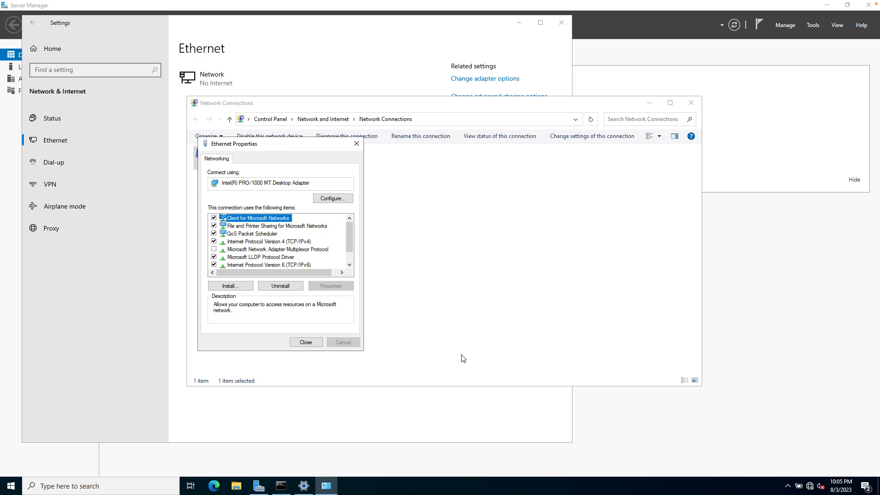
click(305, 342)
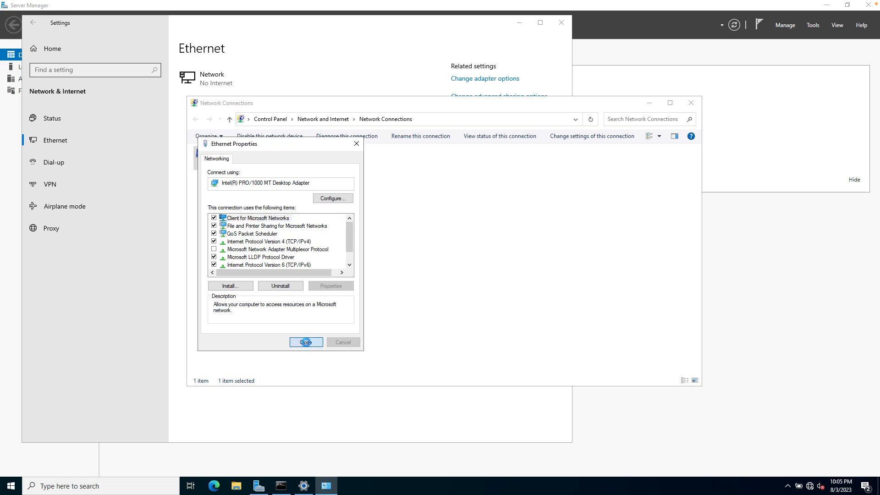
Return to the Command Prompt, clear its output with cls and rerun ipconfig /all
click(281, 486)
click(189, 471)
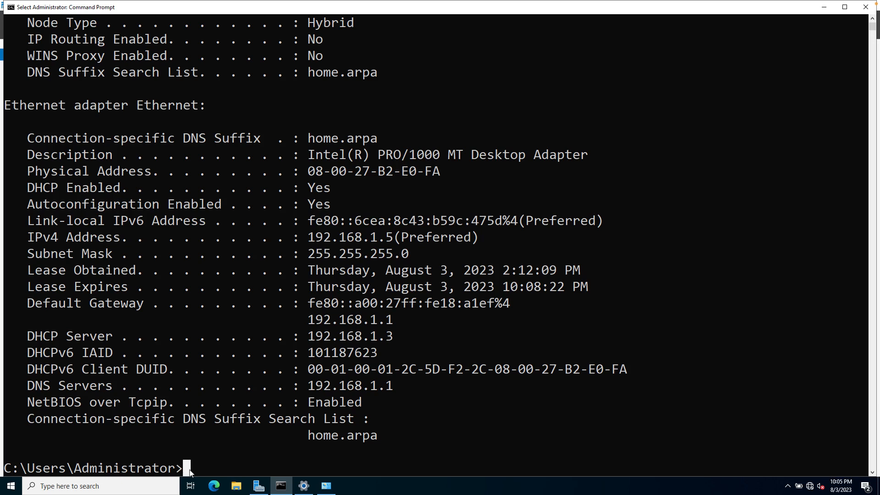
text(cls)
key(Return)
key(Up)
key(Up)
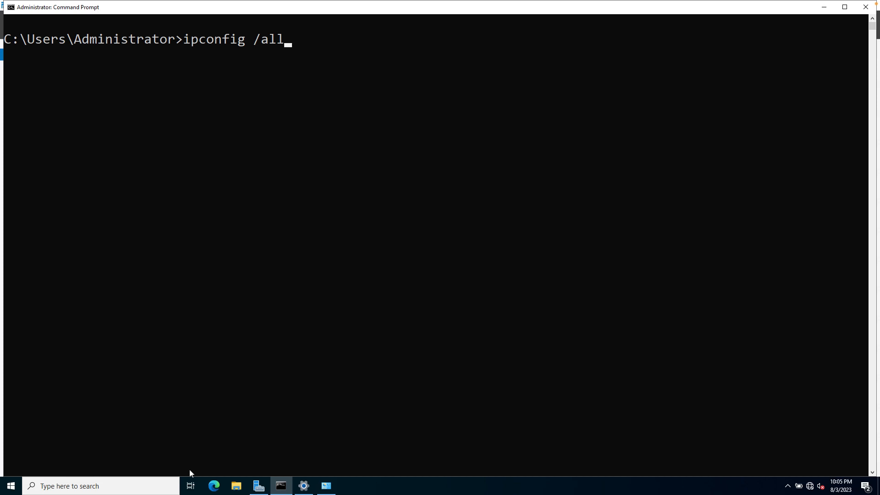
key(Return)
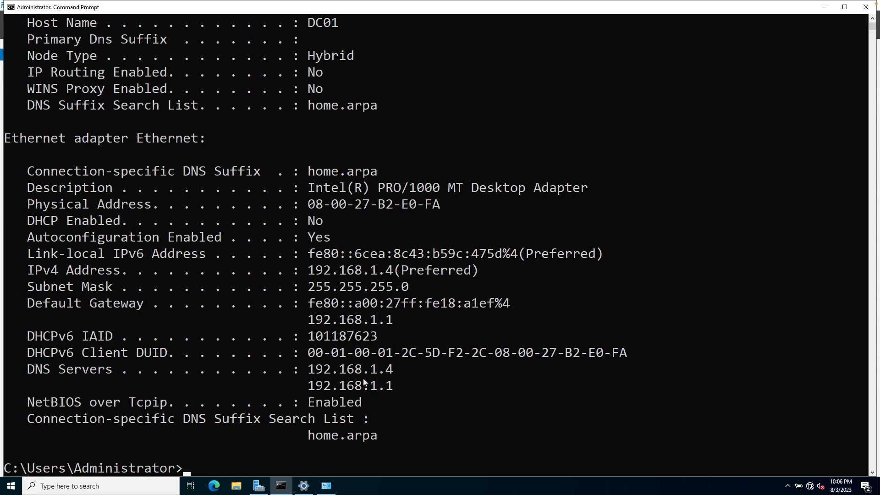
Verify the IPv4 address, default gateway and DNS servers in the ipconfig output by highlighting each entry
drag(491, 267, 32, 271)
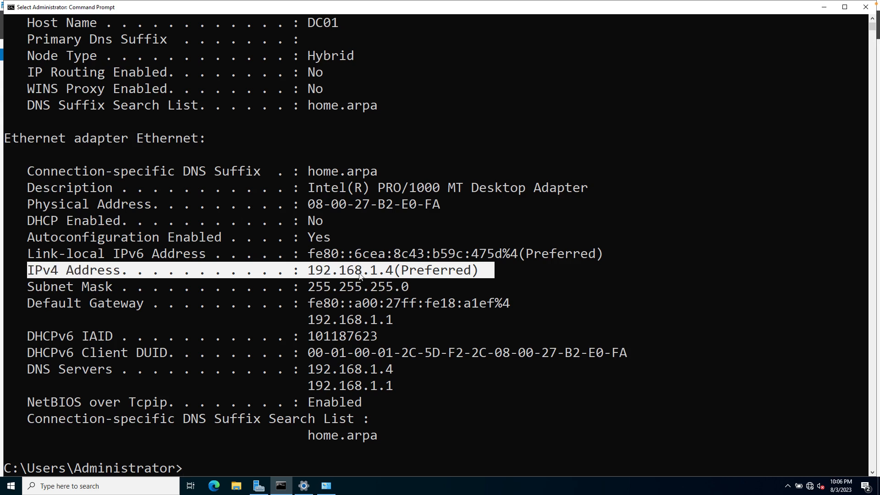
drag(415, 319, 11, 306)
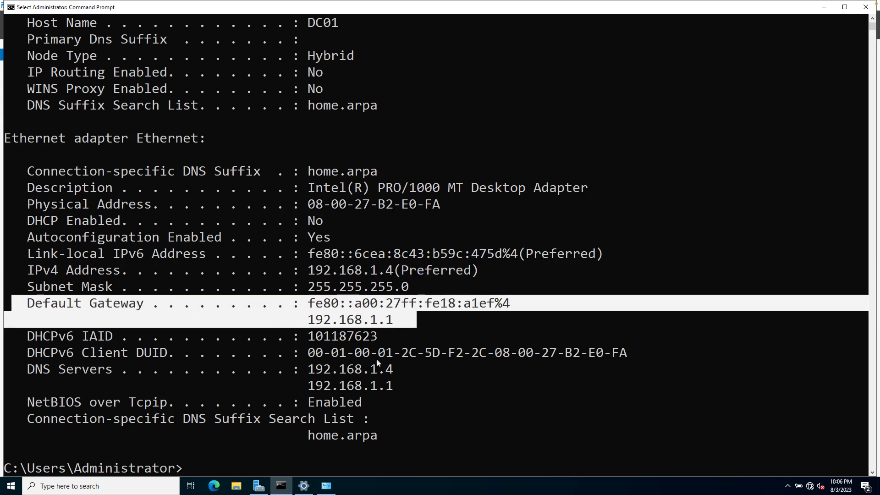
drag(406, 387, 30, 369)
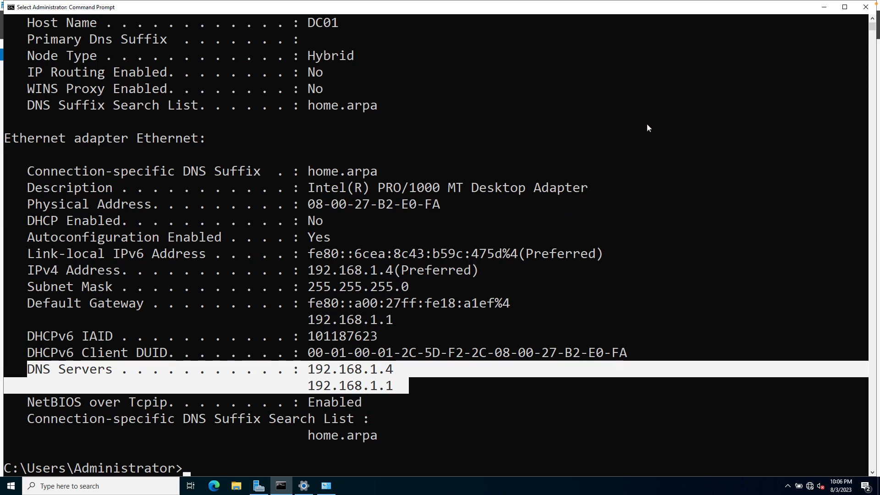
Close the Command Prompt, Network Connections and Settings windows to get back to the Server Manager dashboard
click(865, 9)
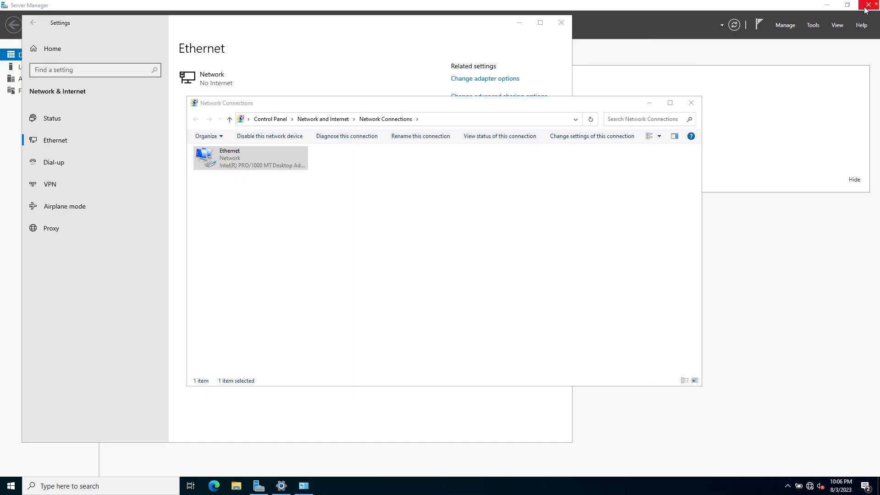
click(690, 104)
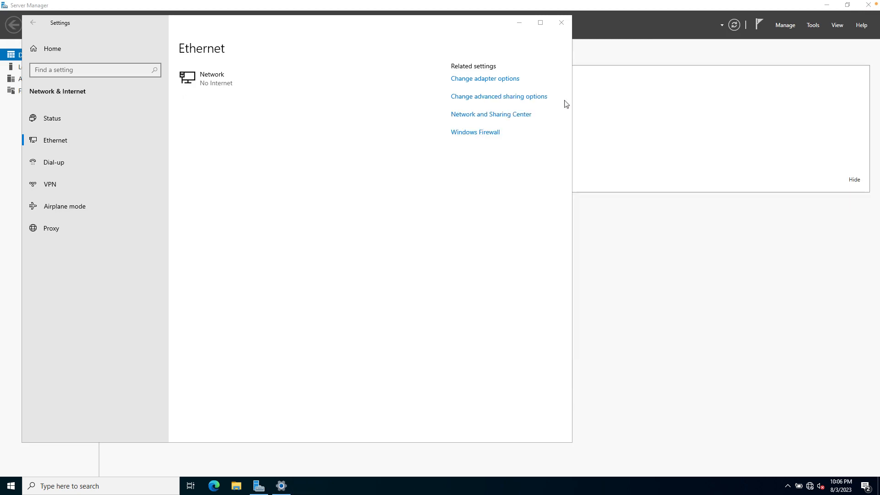
click(561, 23)
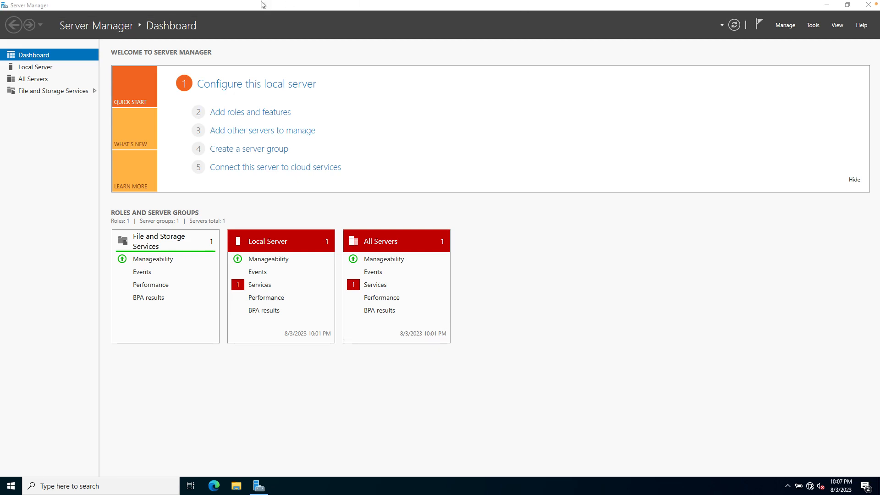
Take a VirtualBox snapshot named "Before Installing Server Roles" with the description "Static IP address is 192.168.1.4"
mouse_move(259, 2)
click(89, 7)
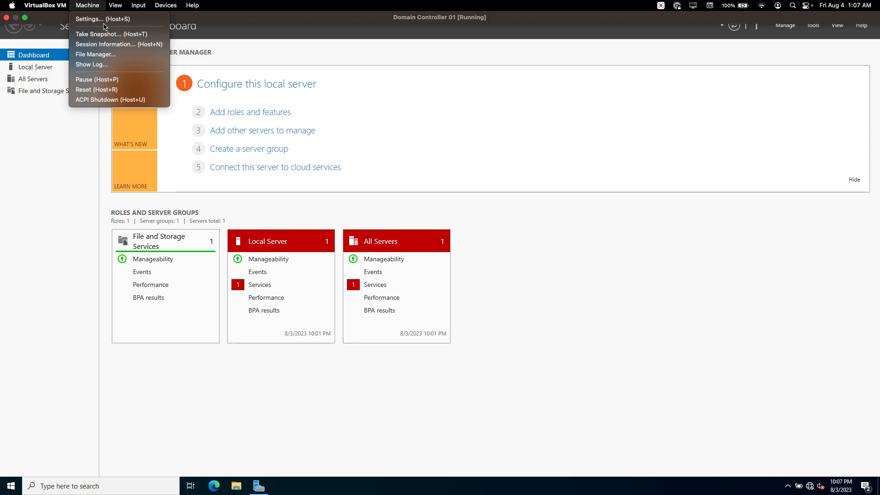
click(106, 35)
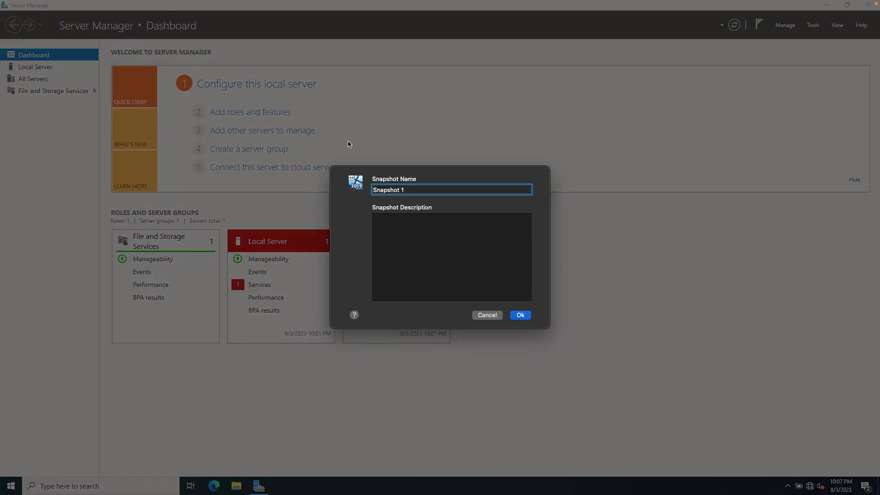
drag(402, 189, 360, 190)
text(Before Installing Server Roles)
click(400, 221)
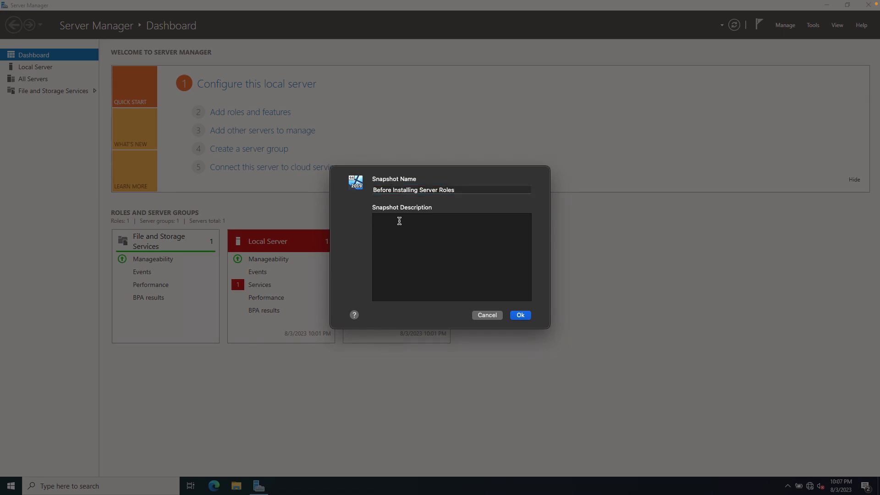
text(Static IP address is 192.168.1.4)
click(399, 220)
click(521, 316)
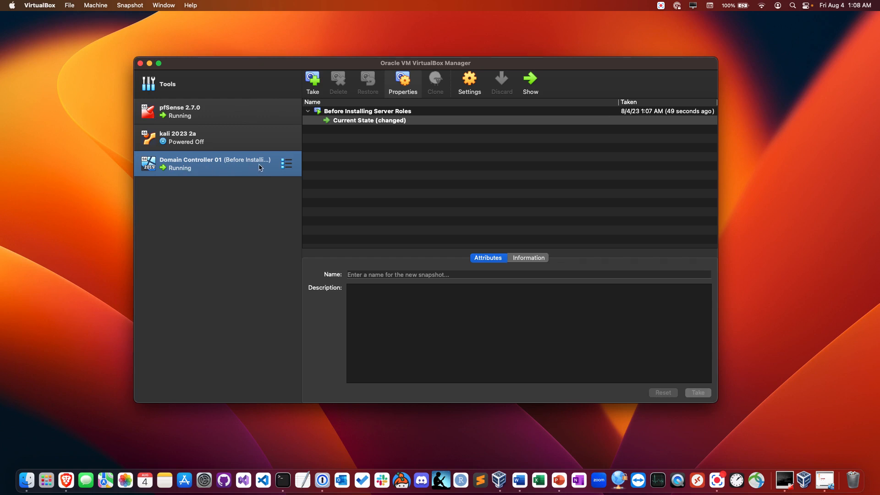
View the Domain Controller 01 machine's snapshots in VirtualBox Manager and select "Before Installing Server Roles"
click(288, 167)
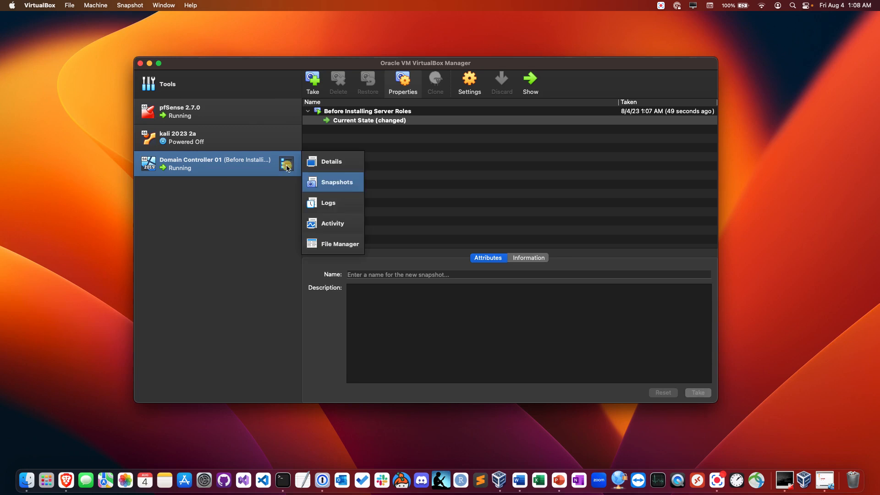
click(340, 185)
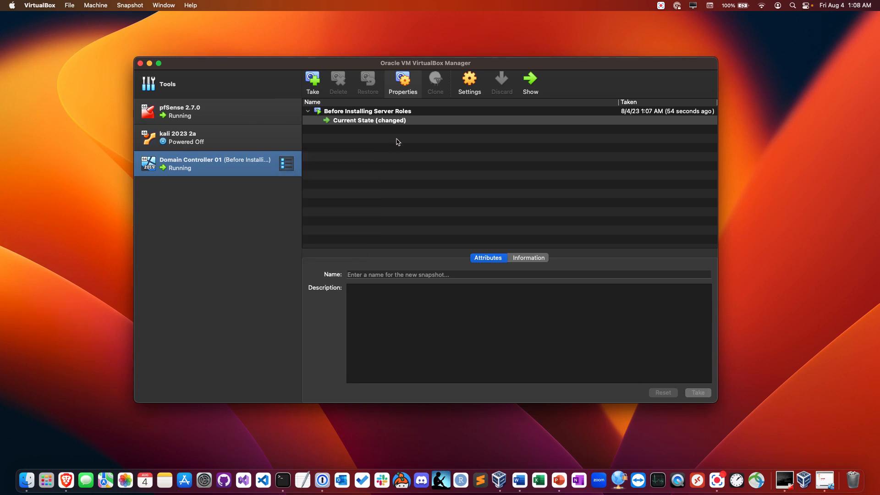
click(362, 112)
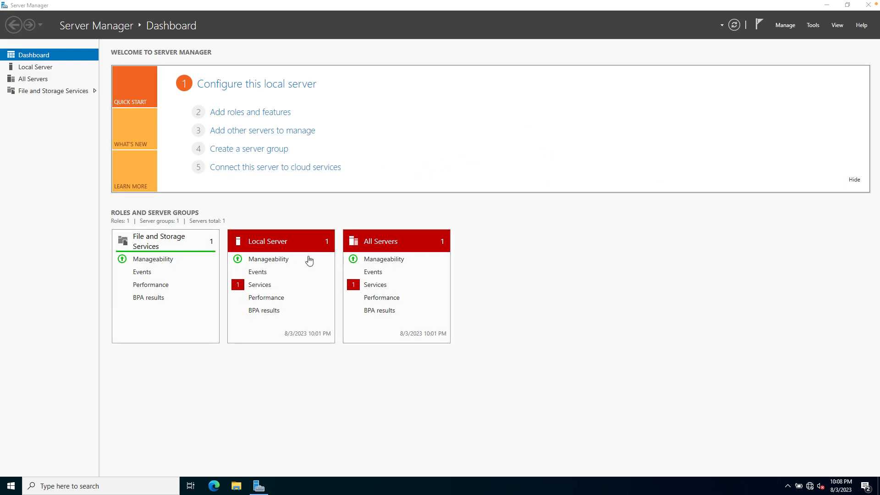
Minimize Server Manager, search Windows for "server manager", and return to the Server Manager dashboard
click(826, 7)
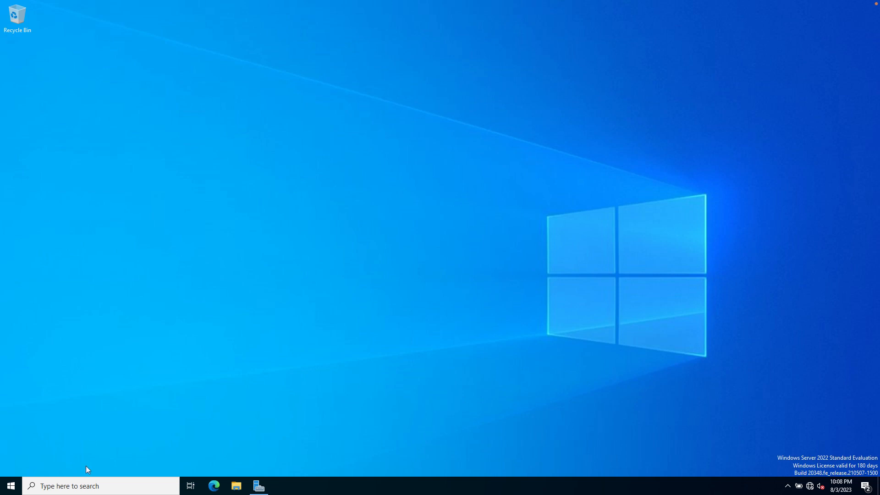
click(87, 486)
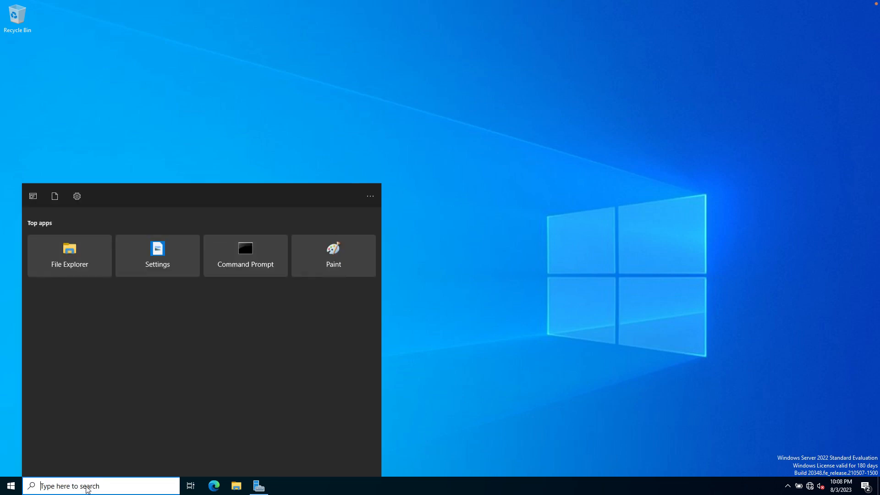
text(server)
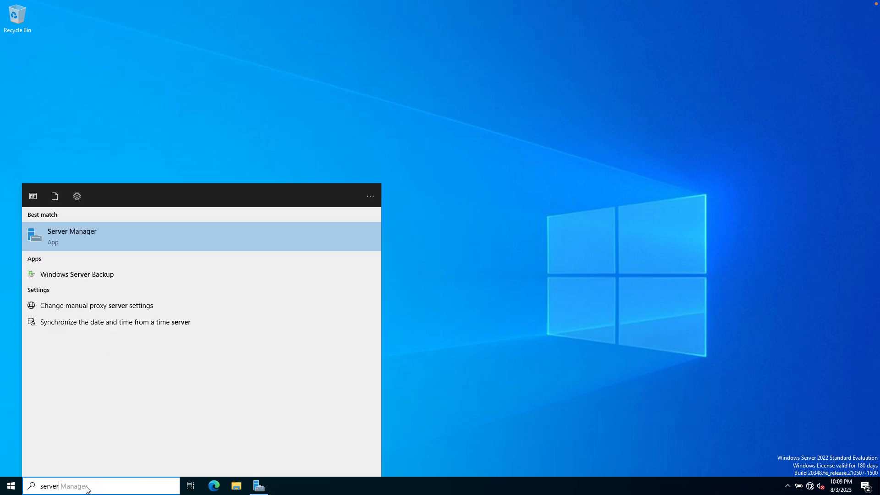
text( manager)
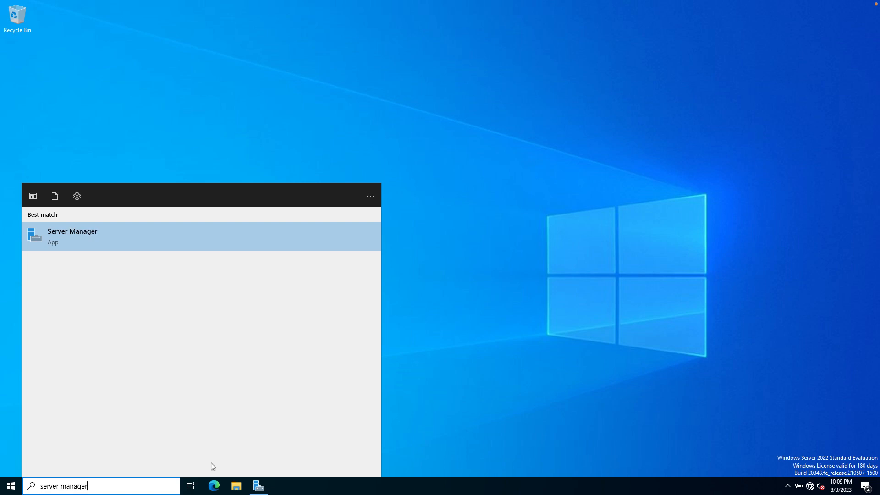
click(404, 397)
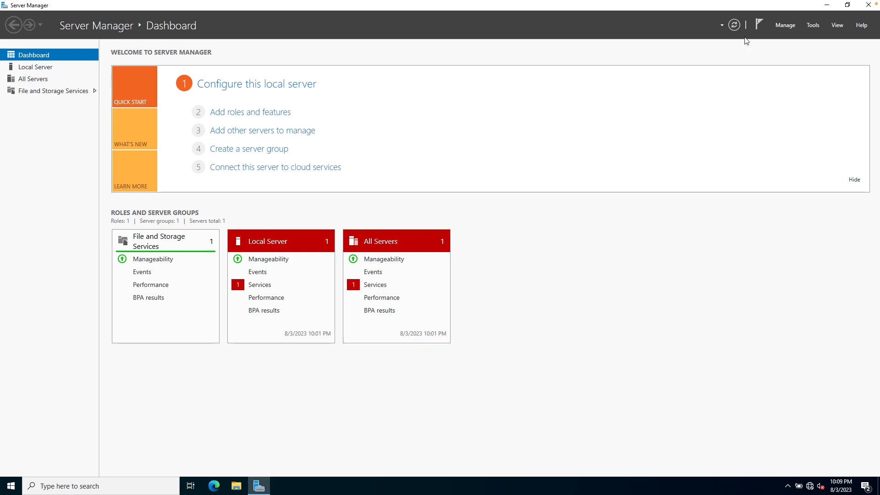
click(784, 25)
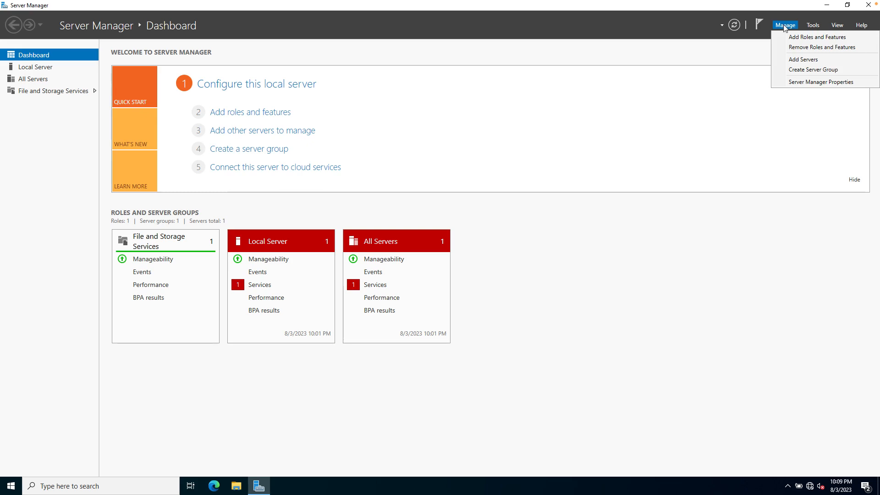
click(812, 39)
drag(246, 46, 486, 73)
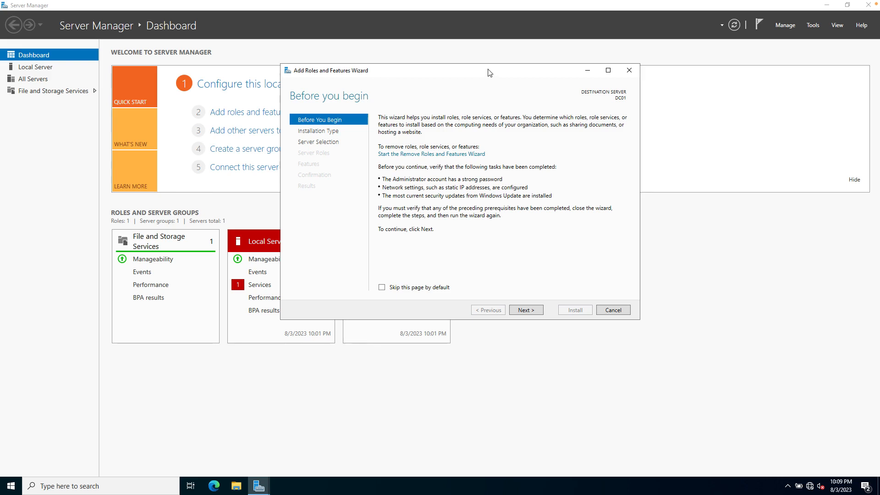
click(526, 310)
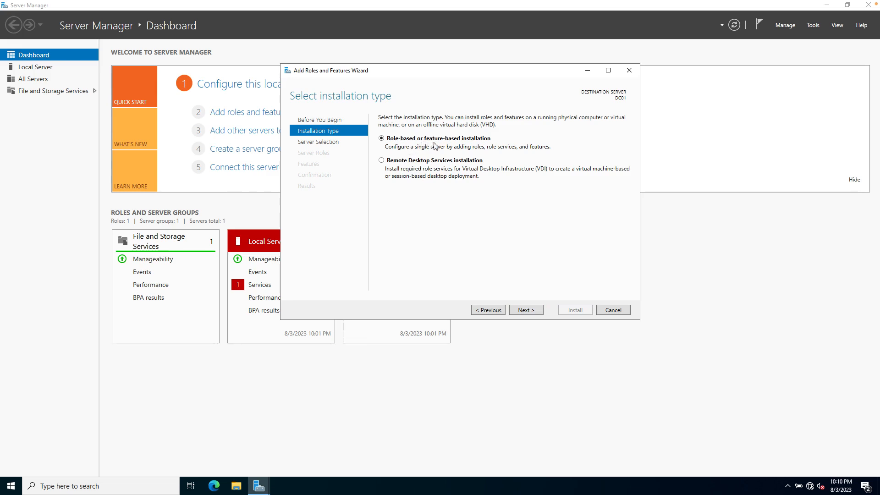
click(529, 313)
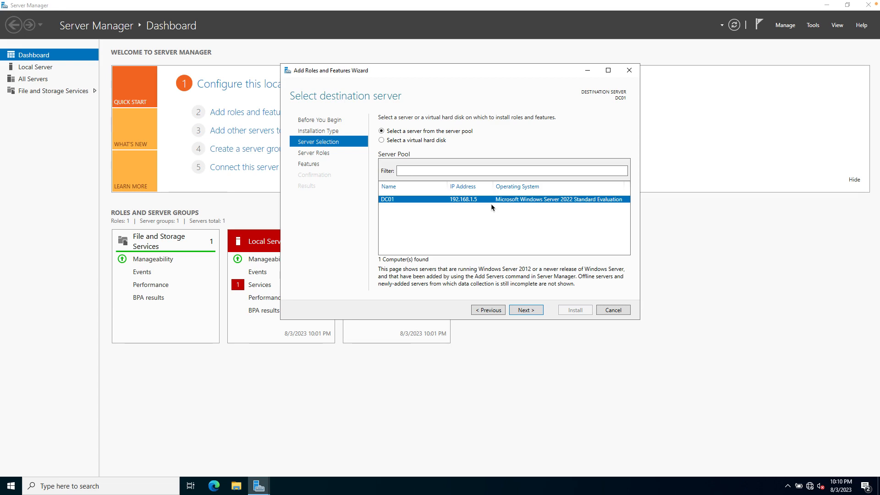
click(613, 311)
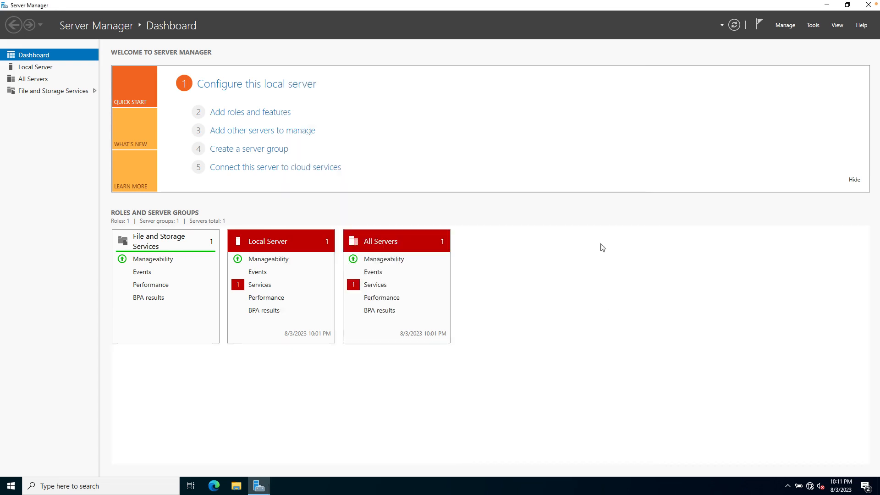
Refresh the Server Manager dashboard and view the Local Server properties to check the Ethernet address
click(734, 26)
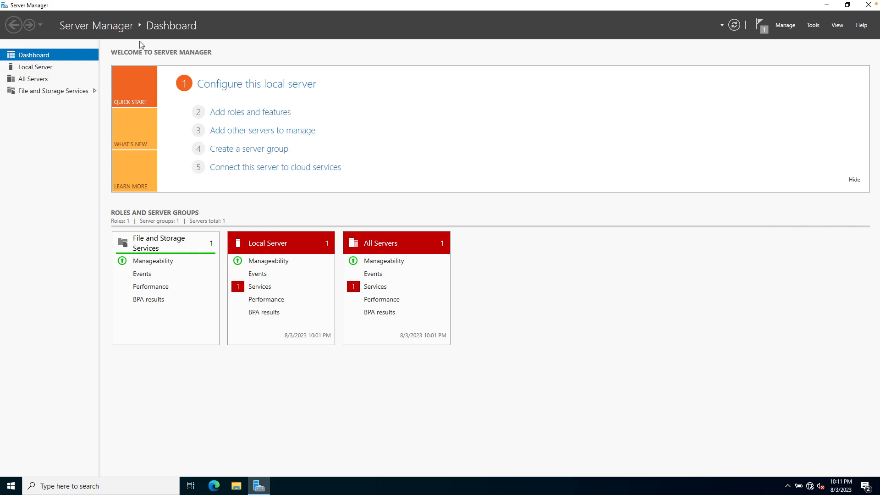
click(35, 69)
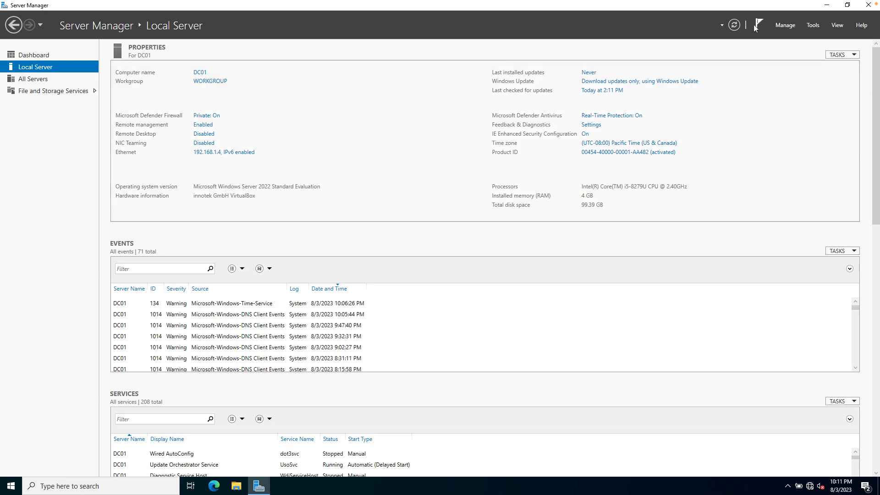
Start the Add Roles and Features Wizard with a role-based or feature-based installation on server DC01 from the server pool
click(785, 25)
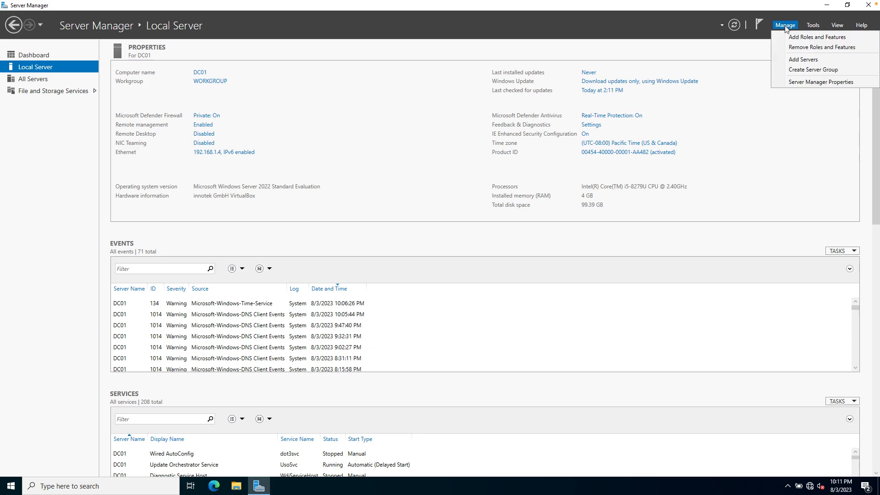
click(800, 38)
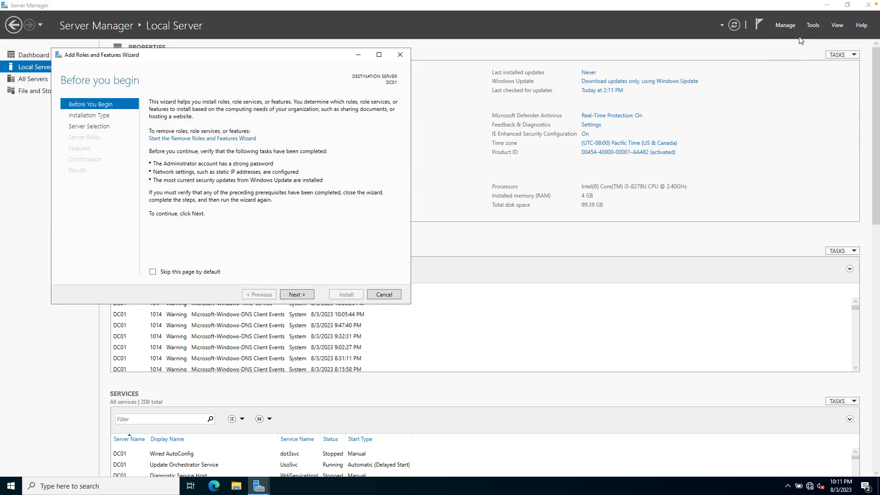
click(292, 296)
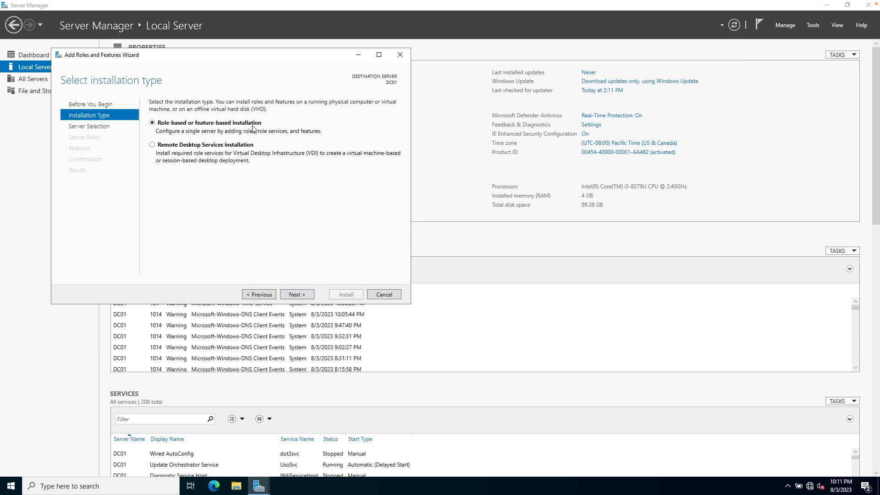
click(302, 295)
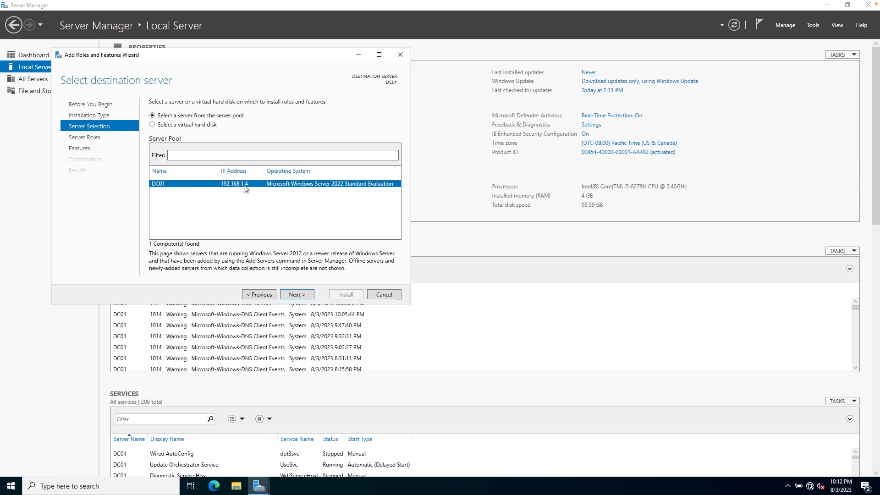
click(291, 294)
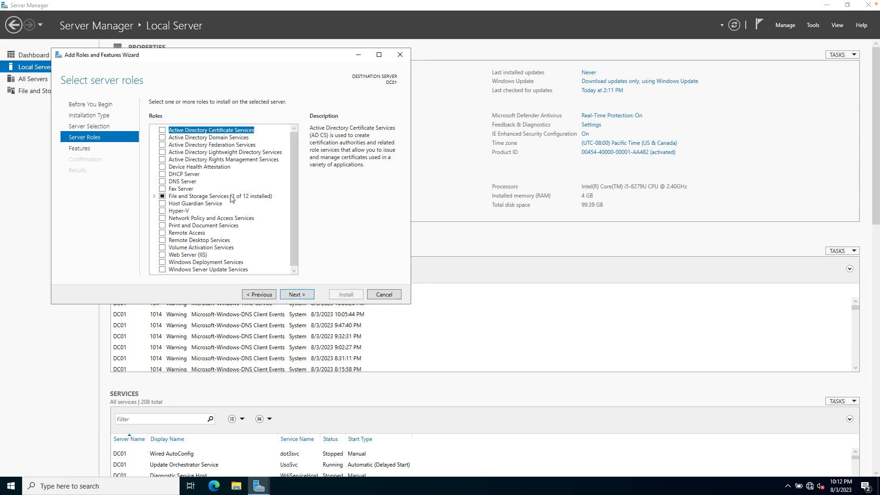
Select the Active Directory Domain Services, DHCP Server and DNS Server roles, adding the required features and management tools for each
click(162, 138)
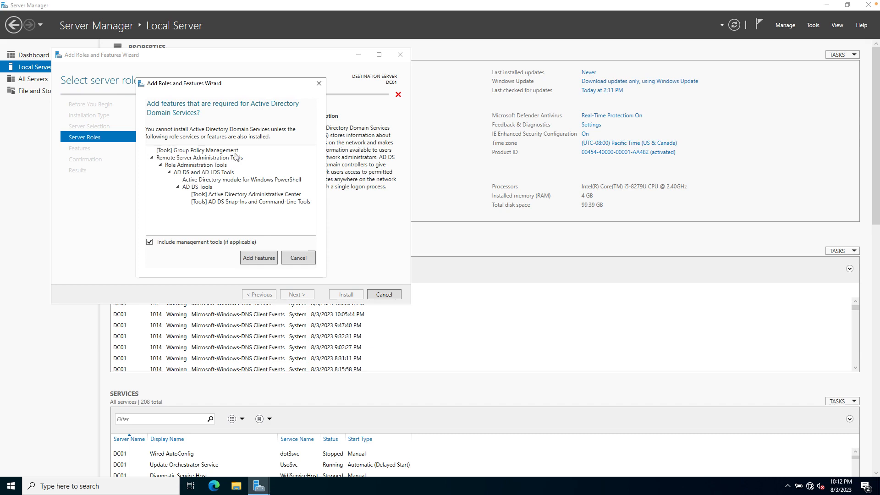
click(258, 258)
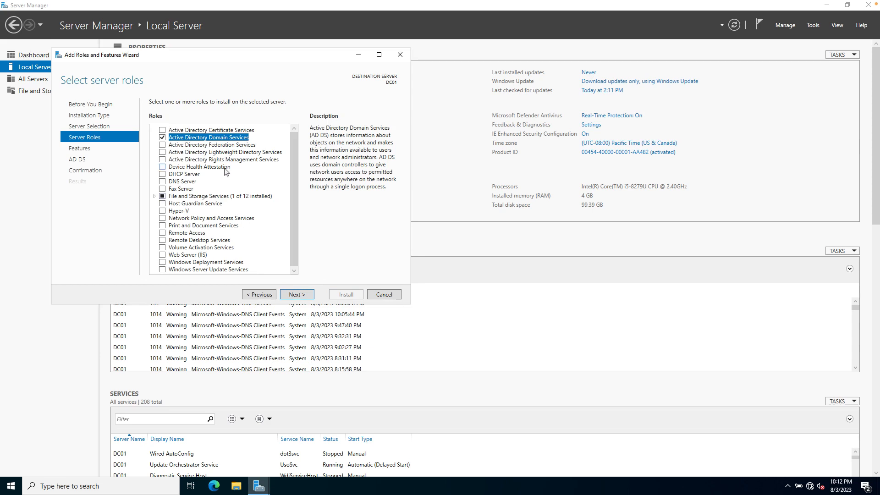
click(162, 174)
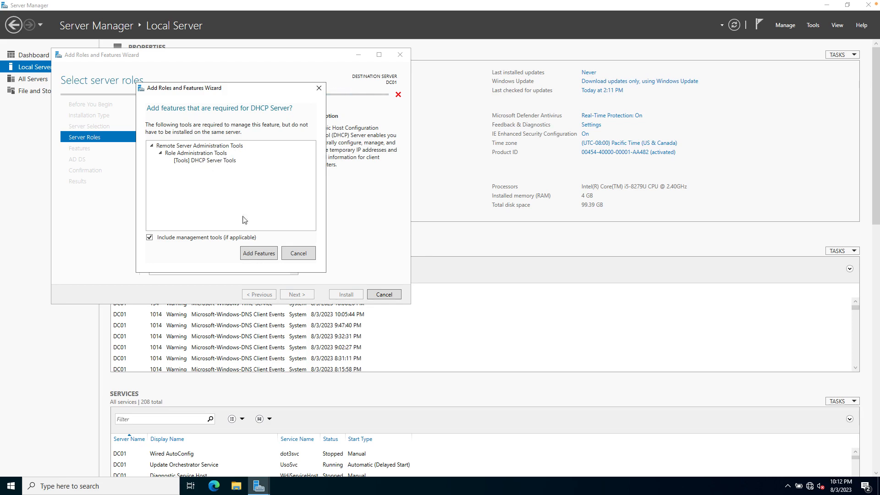
click(259, 254)
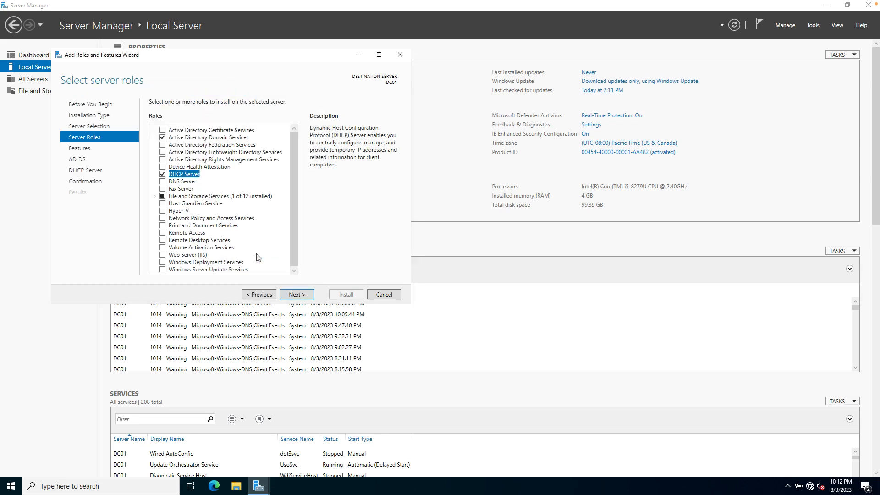
click(164, 183)
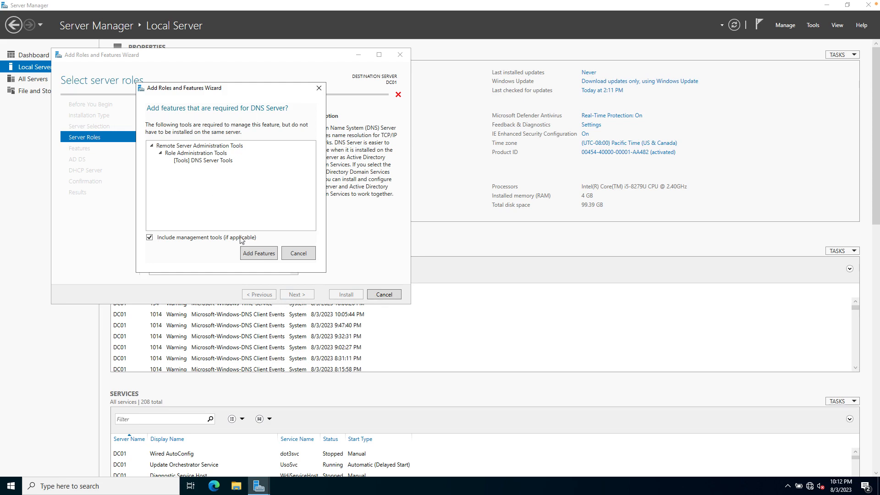
click(257, 253)
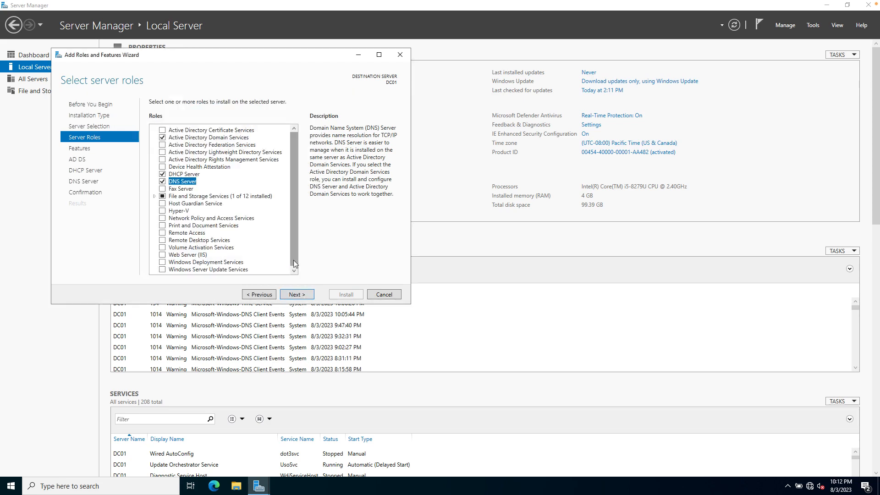
click(297, 295)
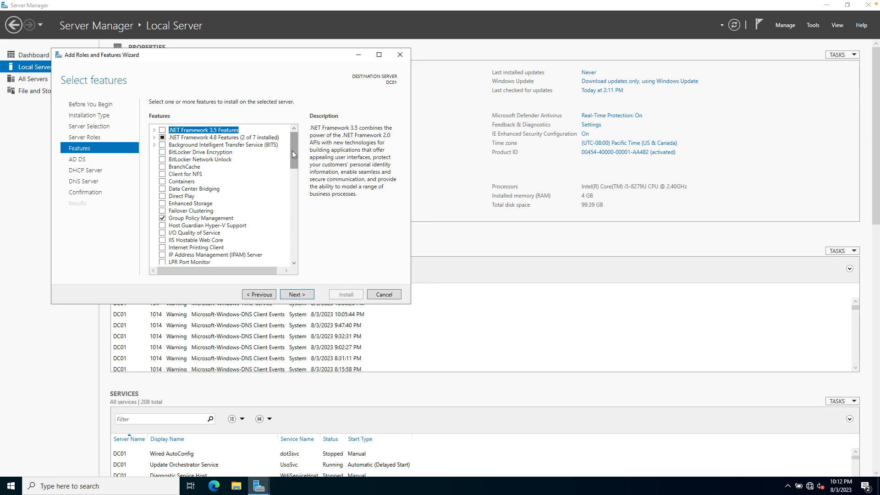
Look through the features list, keep the default selection, and continue past the AD DS, DHCP Server and DNS Server pages to the confirmation
scroll(296, 174, down, 7)
scroll(266, 179, up, 8)
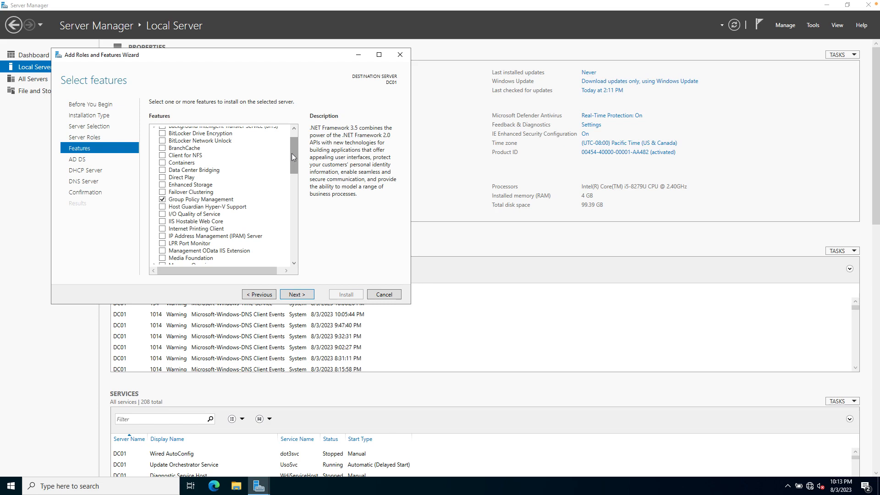
drag(293, 156, 301, 139)
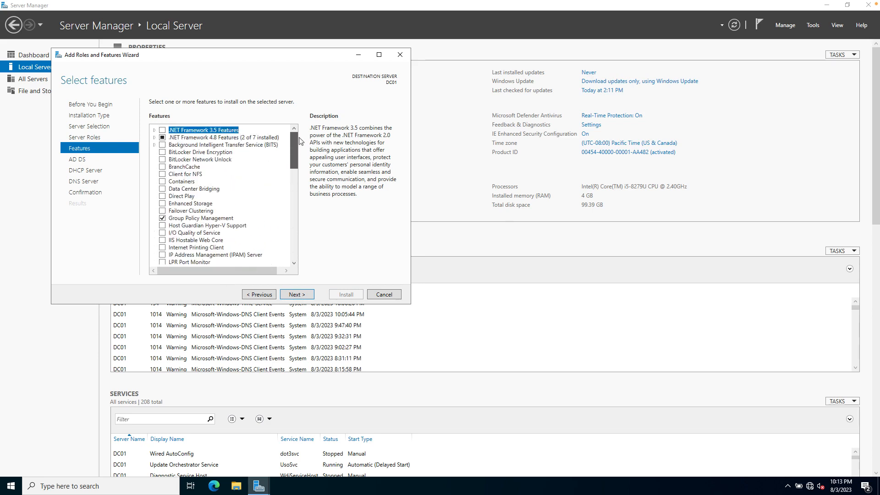
click(297, 294)
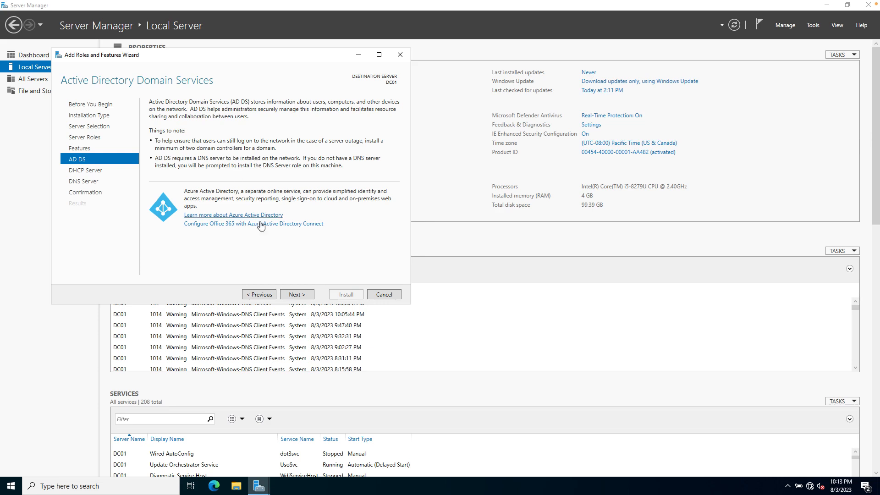
click(297, 295)
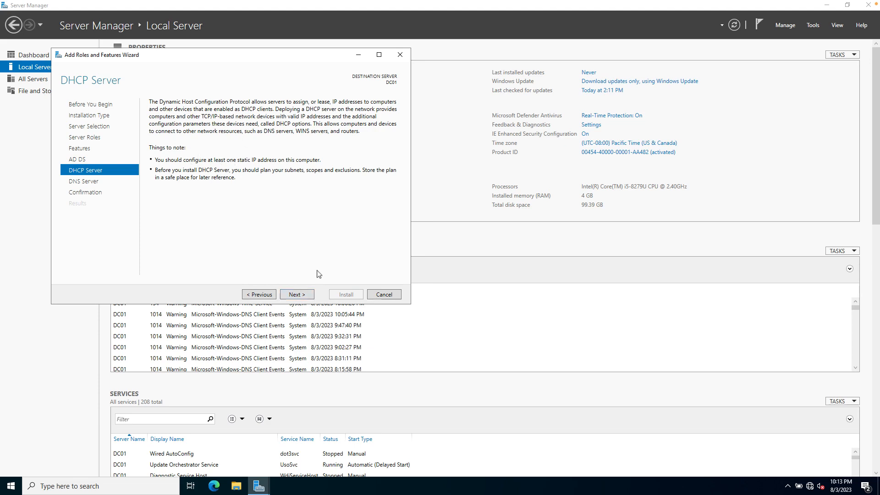
click(297, 294)
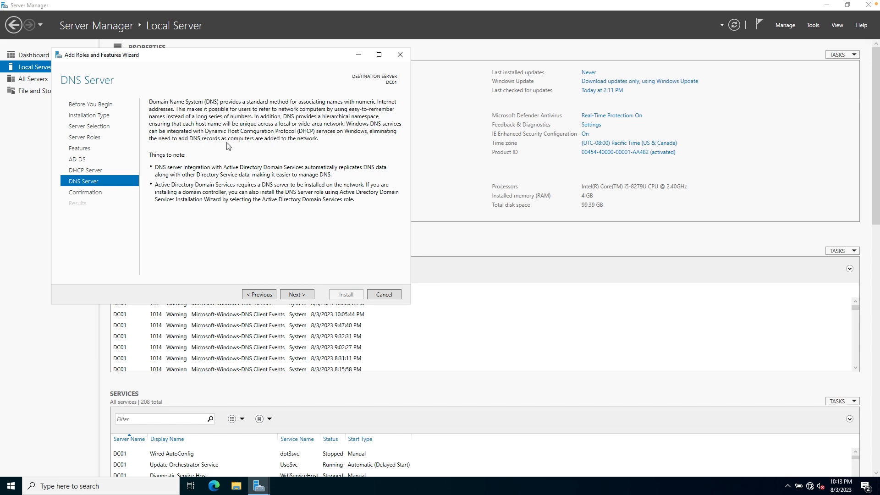
click(301, 298)
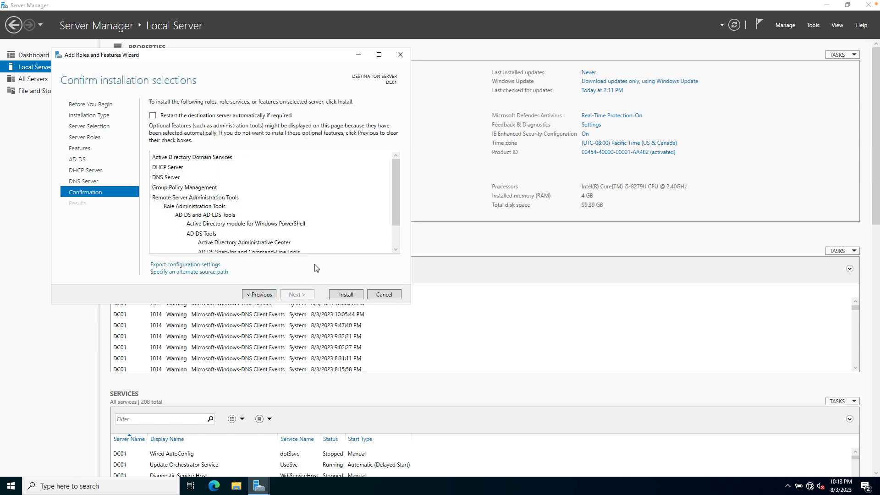
Review the confirmed selections, install the roles and features on DC01, and close the wizard once the installation has finished
scroll(253, 204, down, 1)
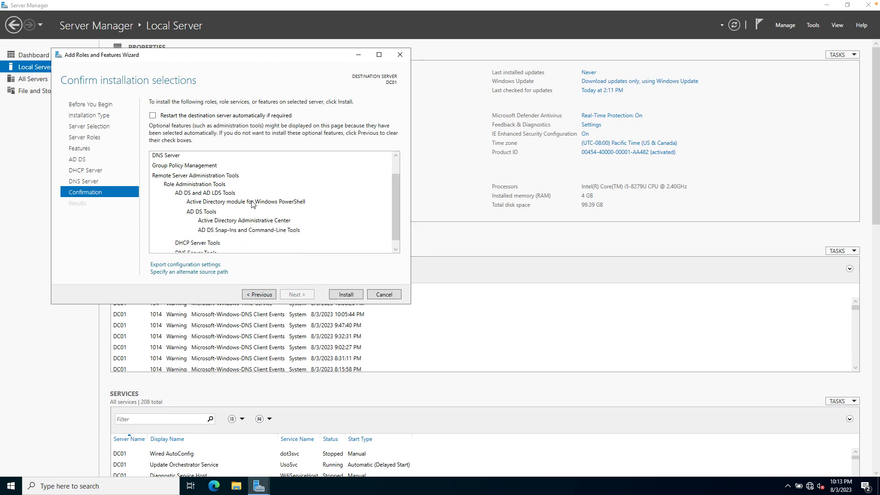
scroll(392, 201, up, 1)
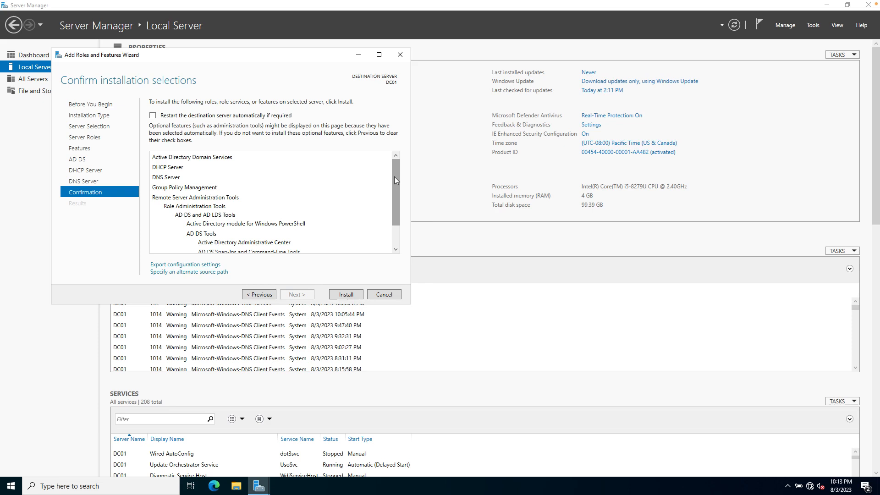
mouse_move(397, 177)
mouse_down()
mouse_move(394, 205)
mouse_move(395, 172)
mouse_up()
click(346, 295)
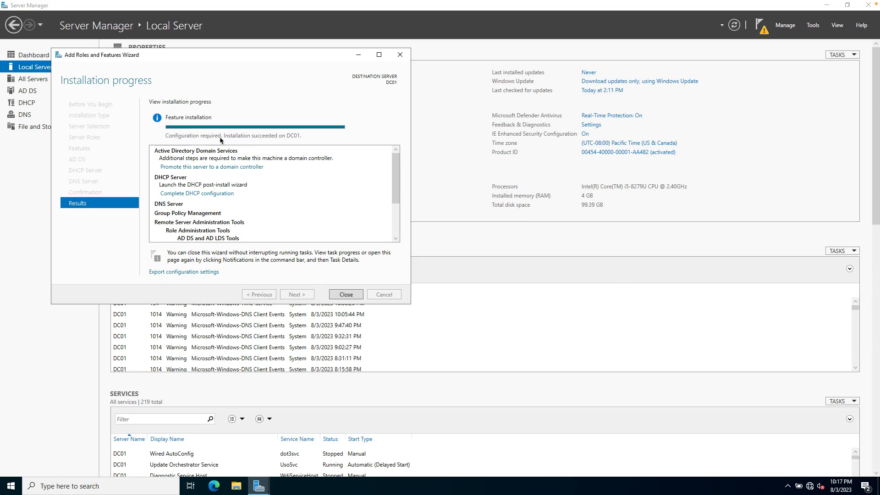
drag(248, 58, 342, 68)
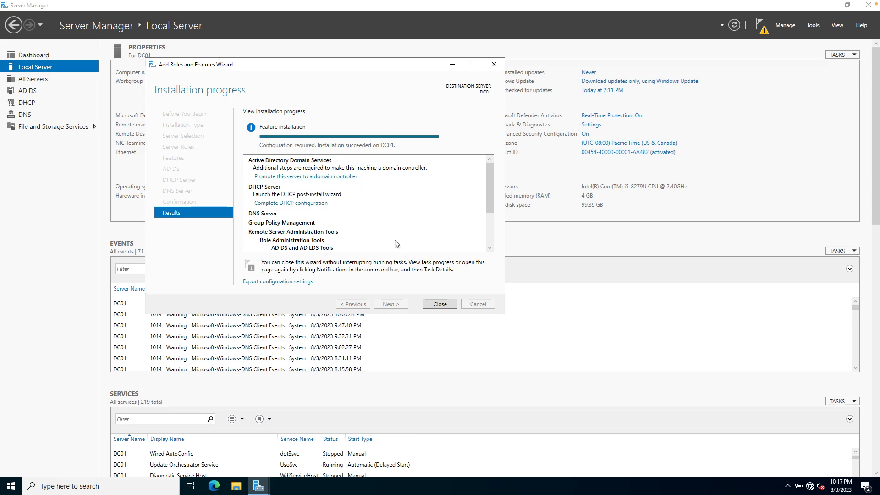
click(440, 306)
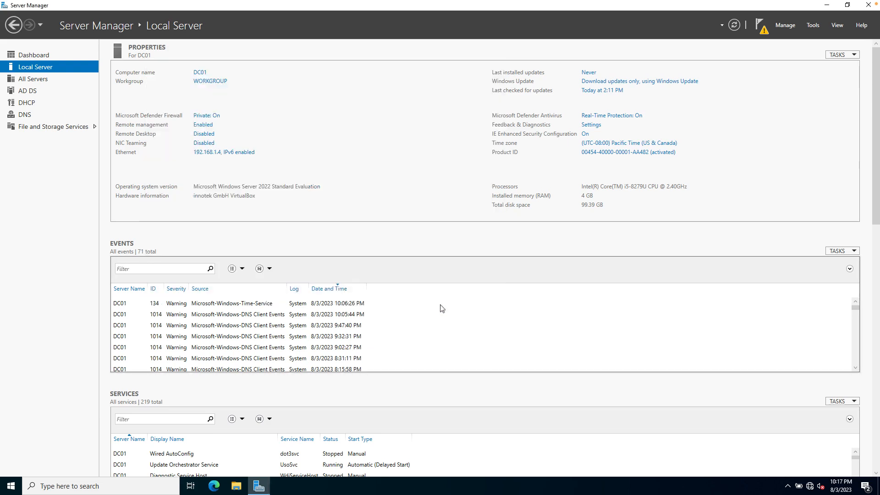
Start promoting DC01 to a domain controller, adding a new forest with the root domain name pandalab.com
click(759, 28)
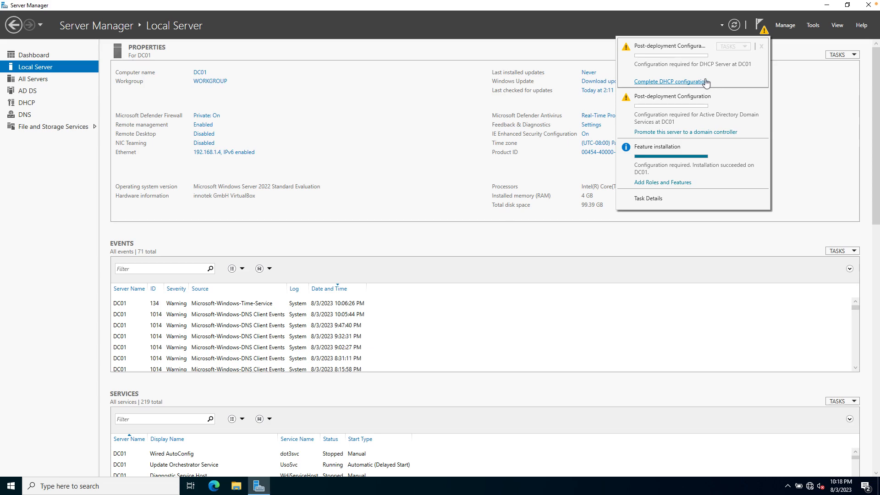
click(696, 132)
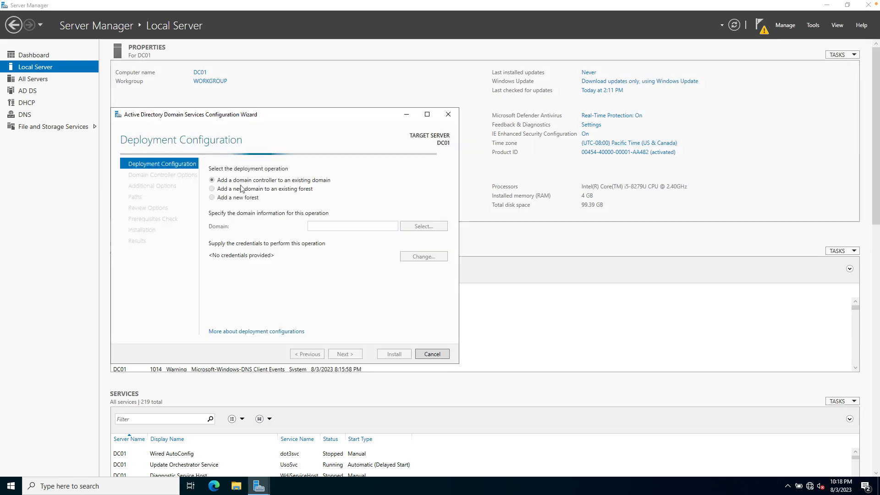
drag(268, 119, 278, 118)
drag(375, 114, 377, 113)
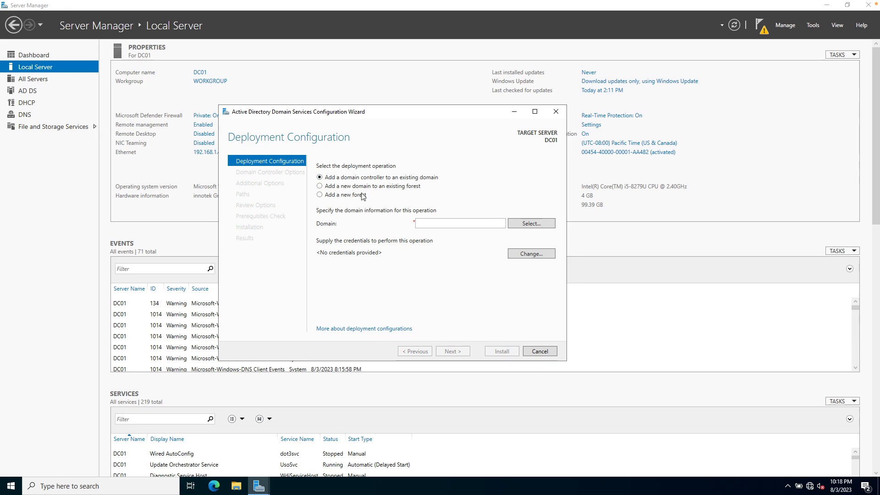
click(320, 195)
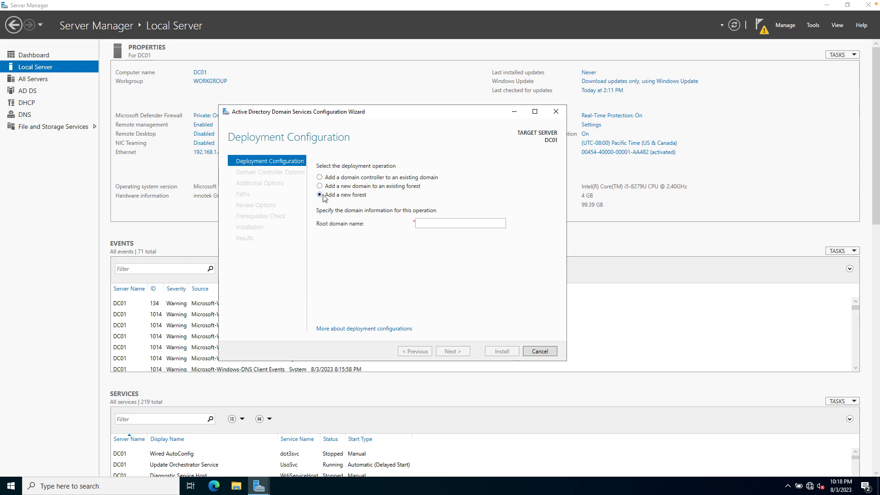
click(430, 223)
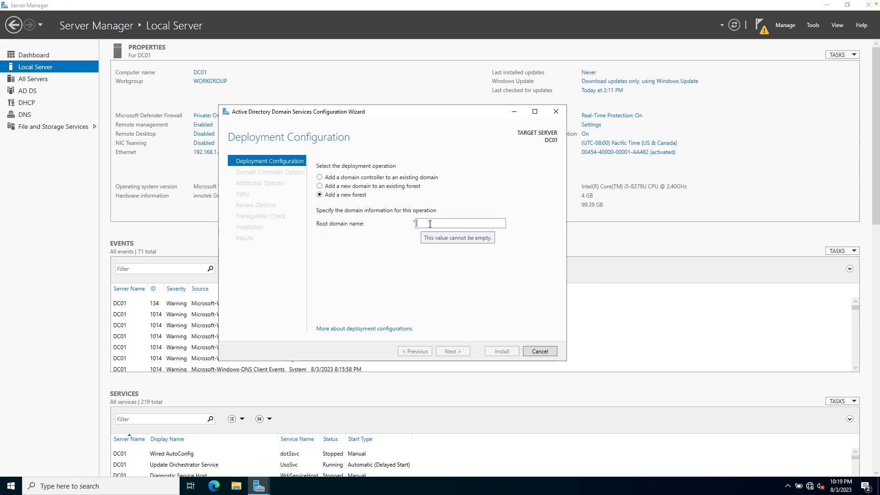
text(pandalab.com)
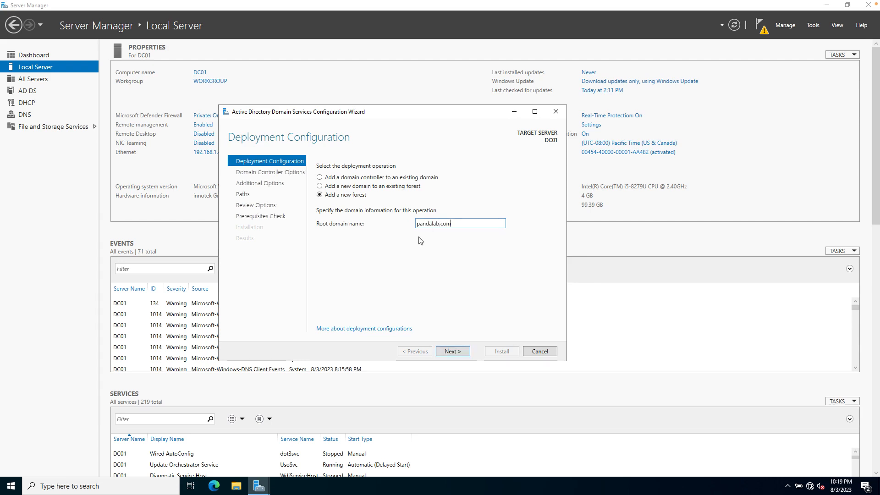
click(451, 352)
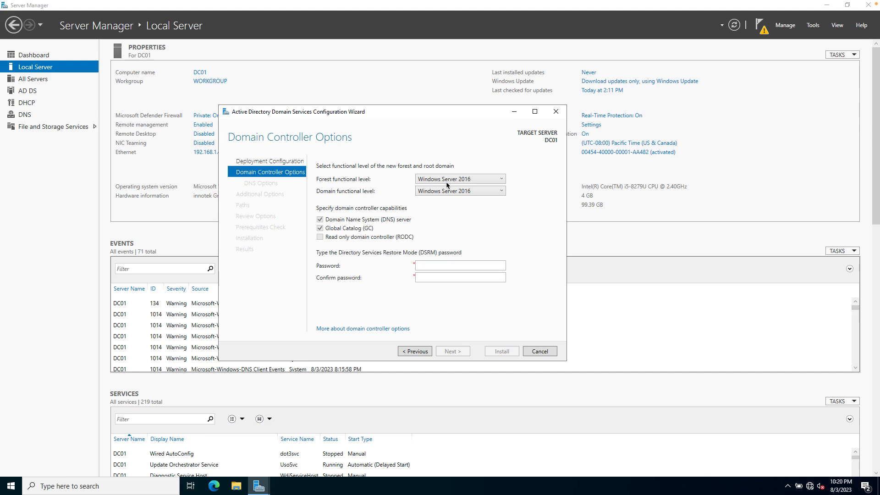
Select Windows Server 2016 as both the forest and the domain functional level
click(468, 180)
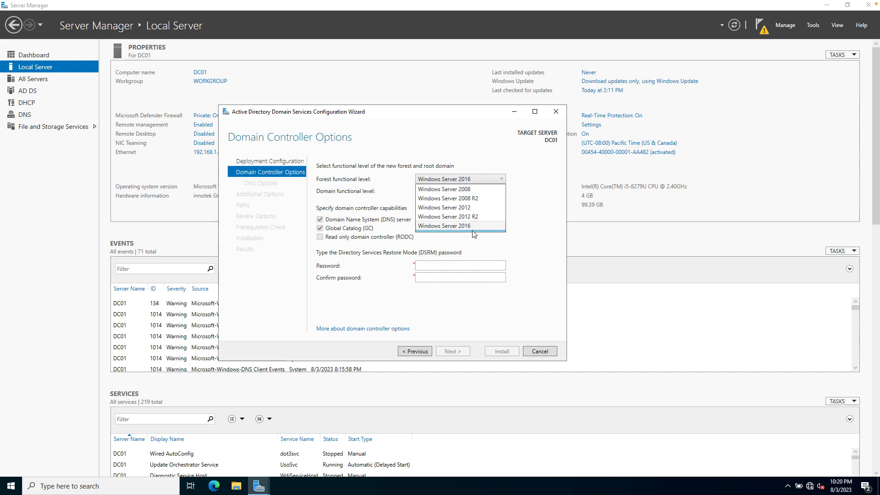
click(472, 227)
click(483, 178)
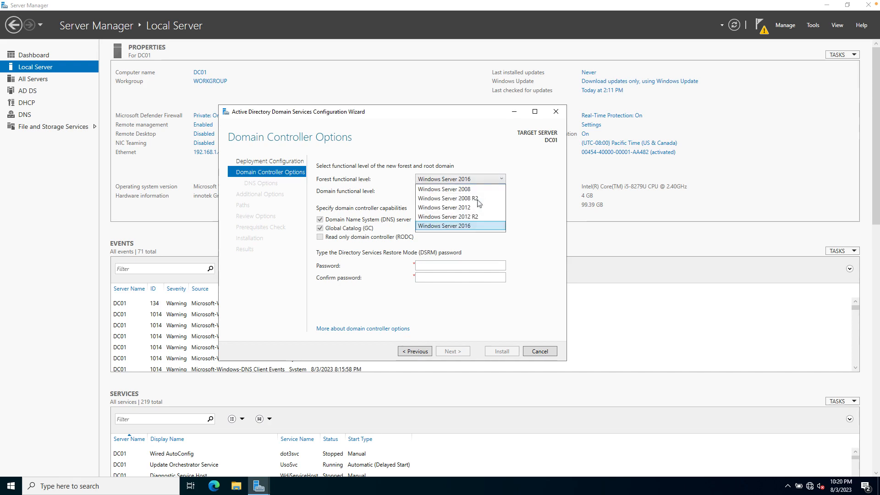
click(472, 227)
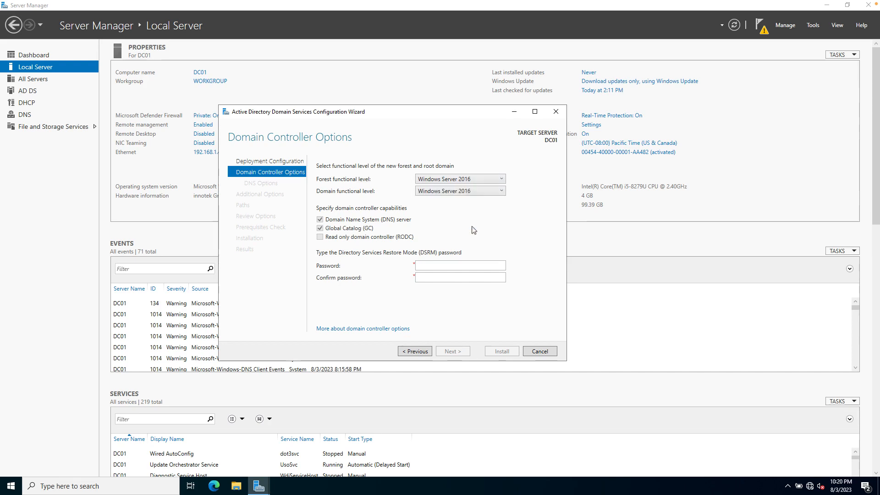
click(492, 192)
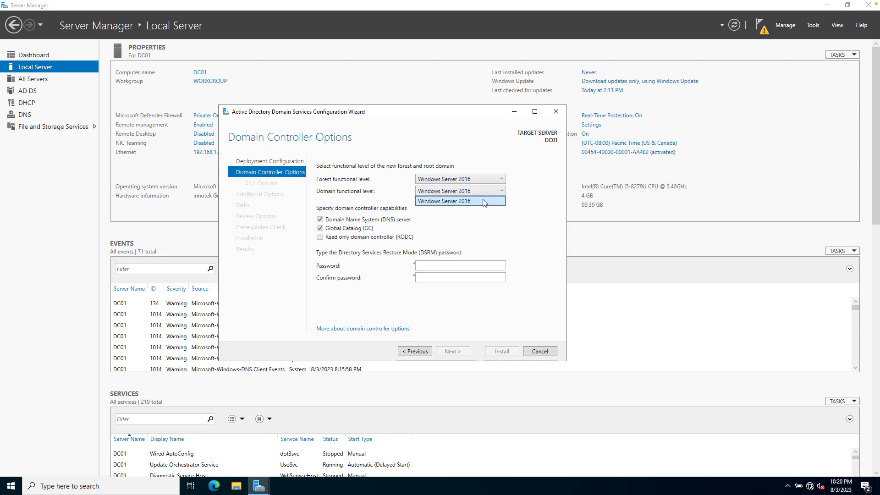
click(483, 200)
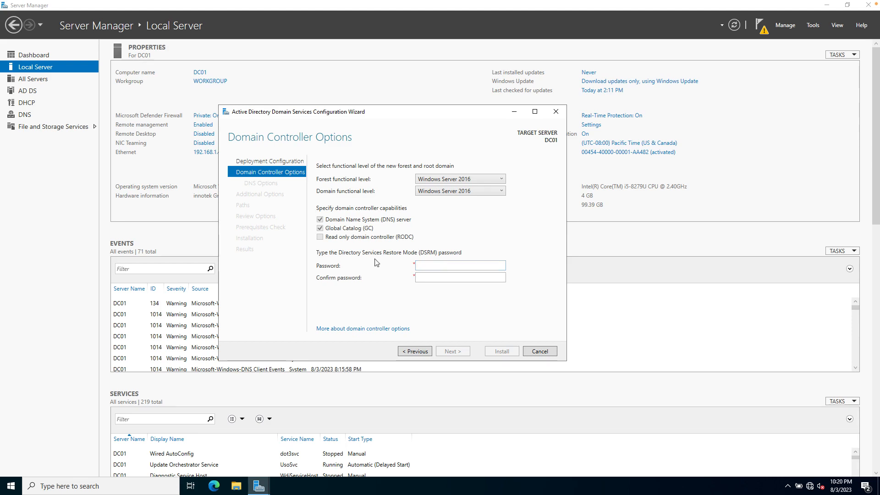
Enter and confirm the Directory Services Restore Mode (DSRM) password, and accept the domain controller options
click(438, 264)
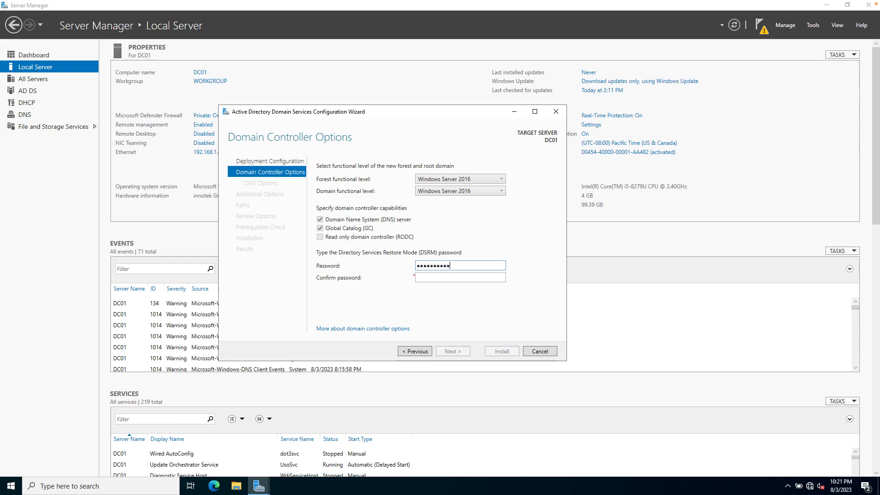
key(Tab)
text(•••••••••••••)
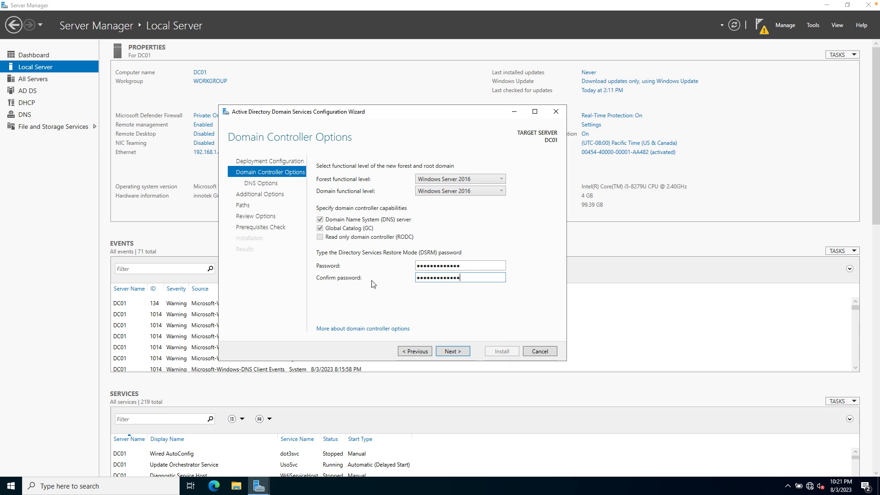
click(454, 352)
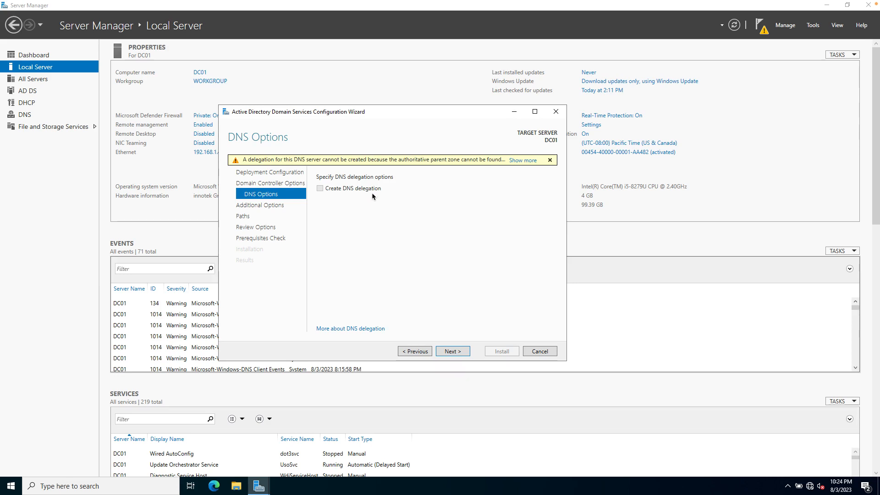
Leave DNS delegation off, accept the NetBIOS name PANDALAB and keep the default NTDS and SYSVOL folders
click(458, 355)
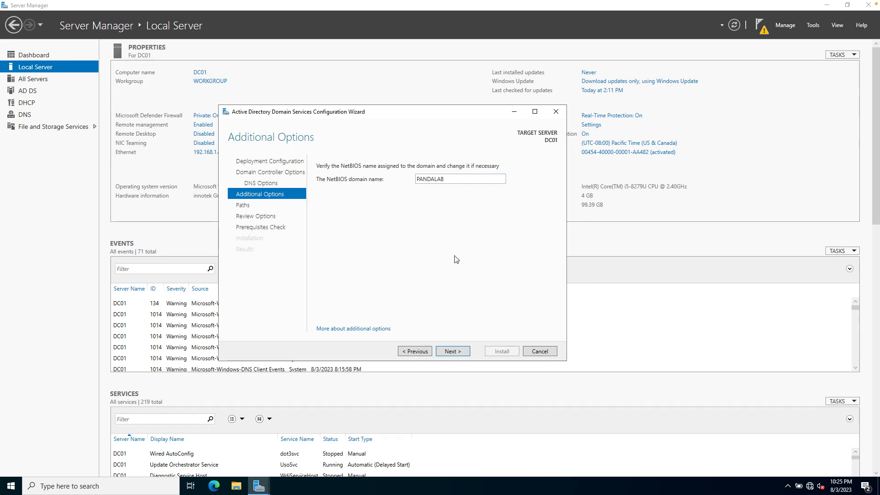
click(455, 354)
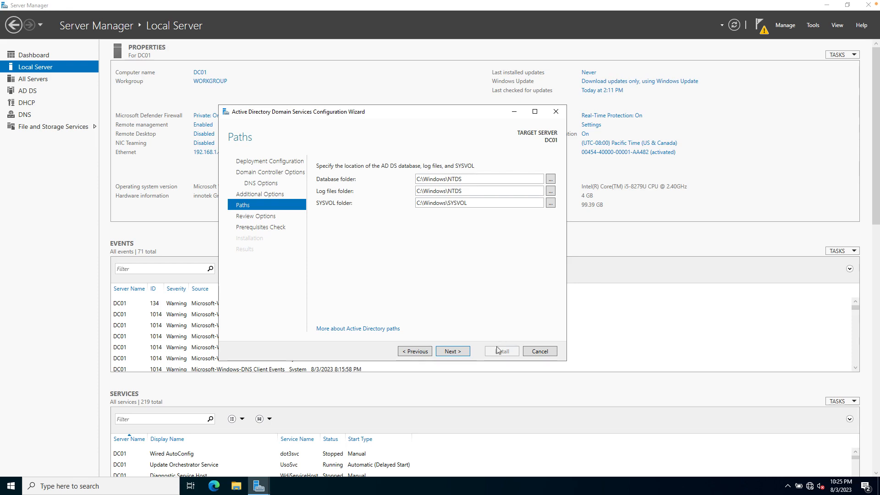
click(453, 351)
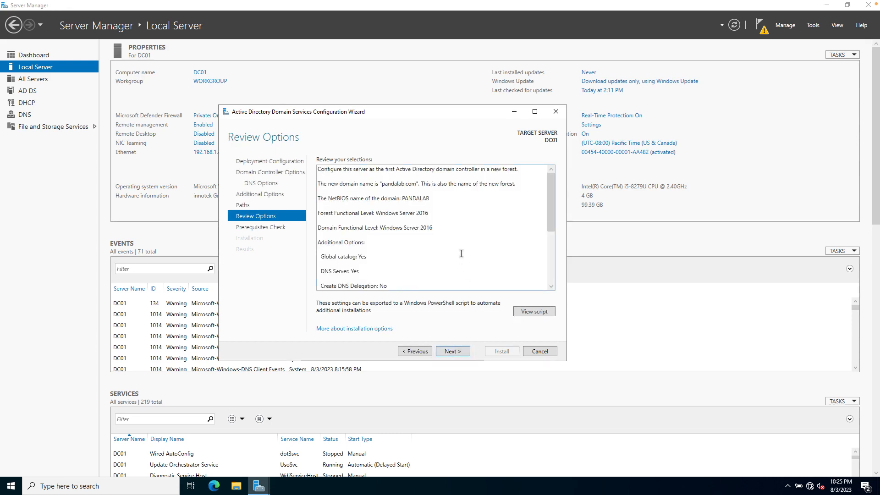
Review the selected options, run the prerequisites check, and install Active Directory Domain Services to promote the server
scroll(466, 251, down, 1)
scroll(466, 251, down, 2)
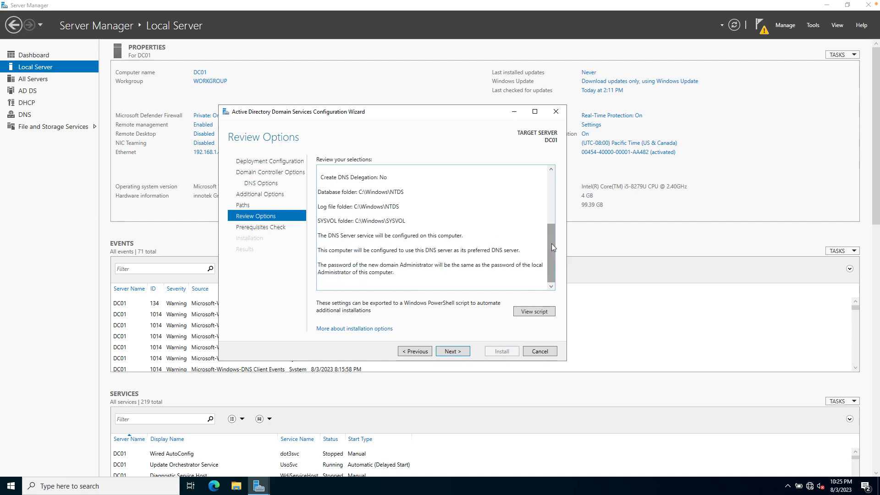
click(452, 352)
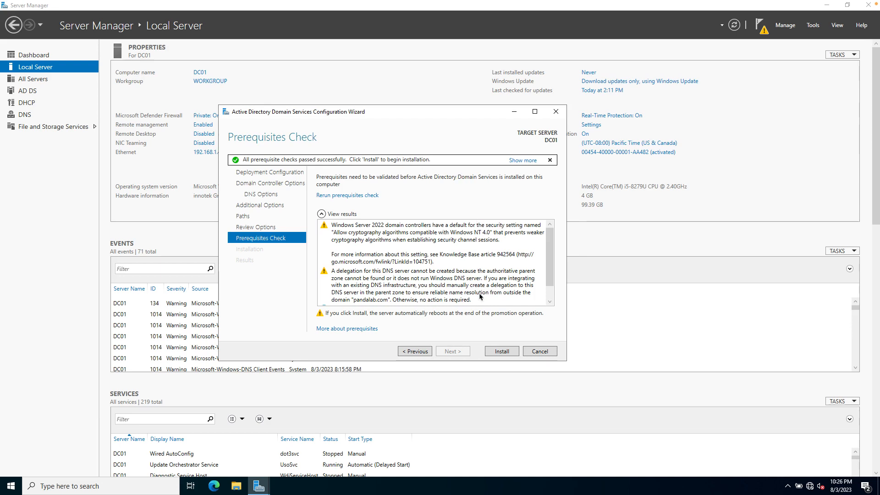
click(500, 352)
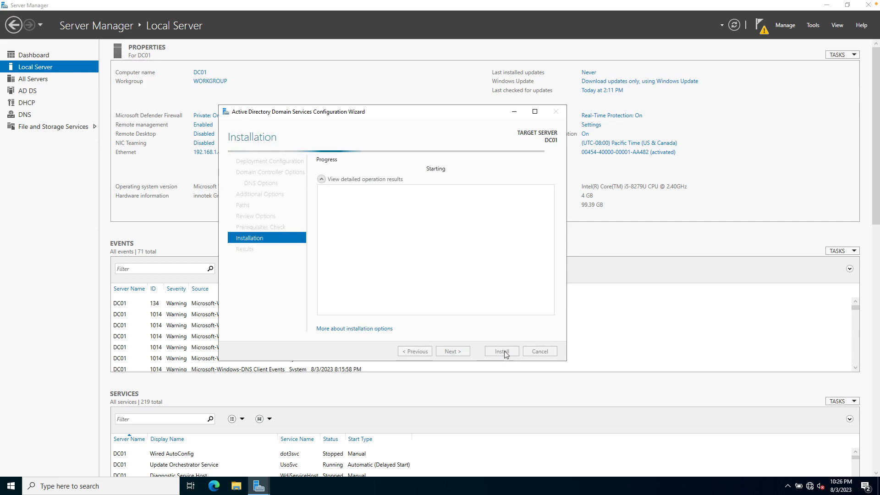
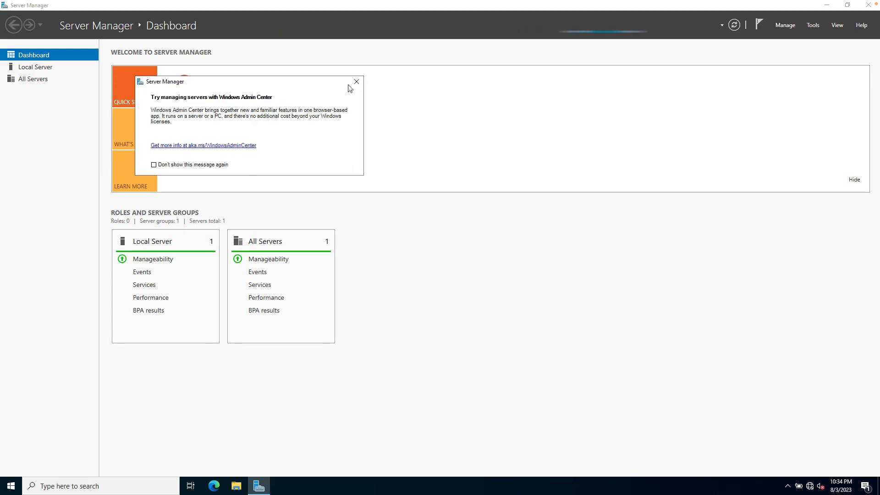
Dismiss the Windows Admin Center message and complete the DHCP post-install configuration, authorizing the server with the PANDALAB\Administrator credentials
click(357, 82)
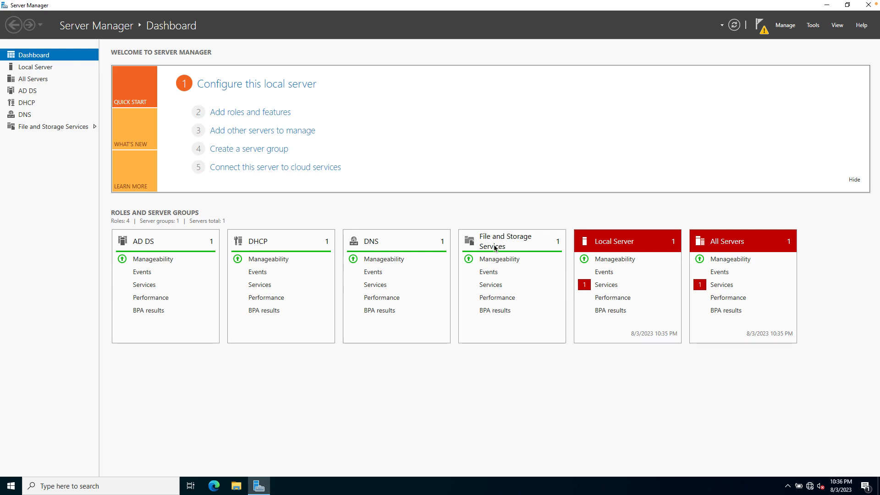
click(759, 24)
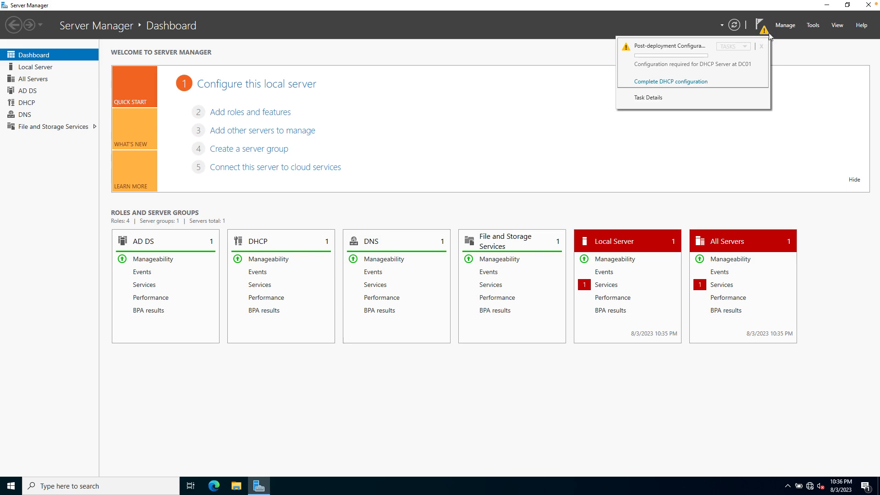
click(781, 45)
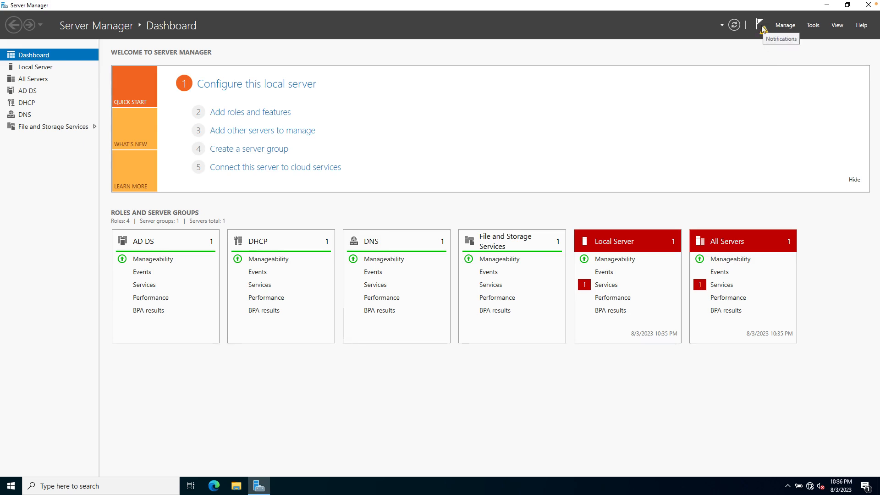
click(760, 27)
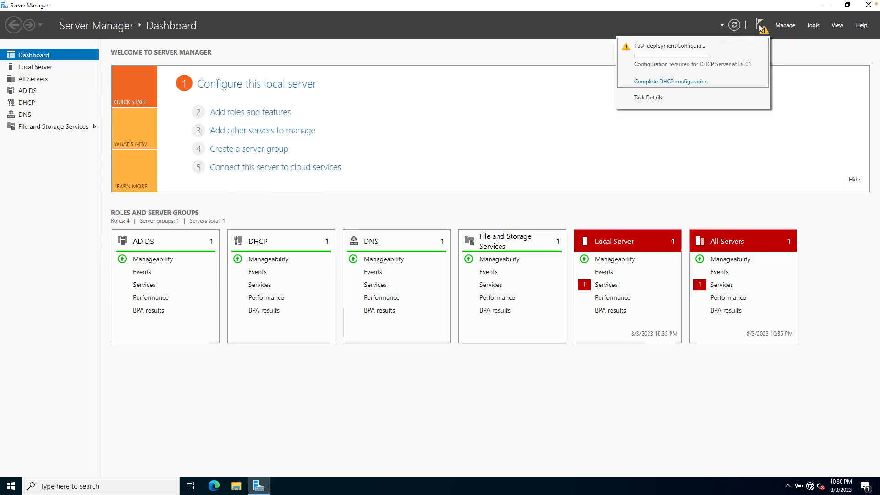
click(672, 83)
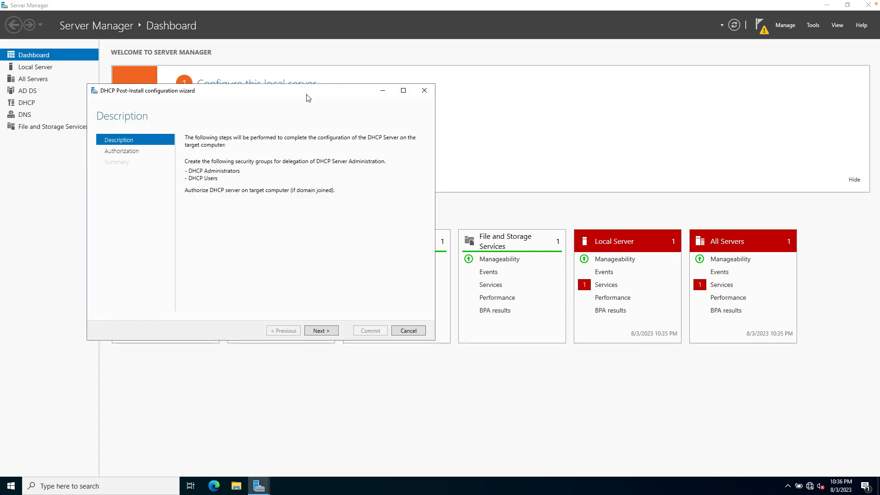
drag(307, 97, 407, 103)
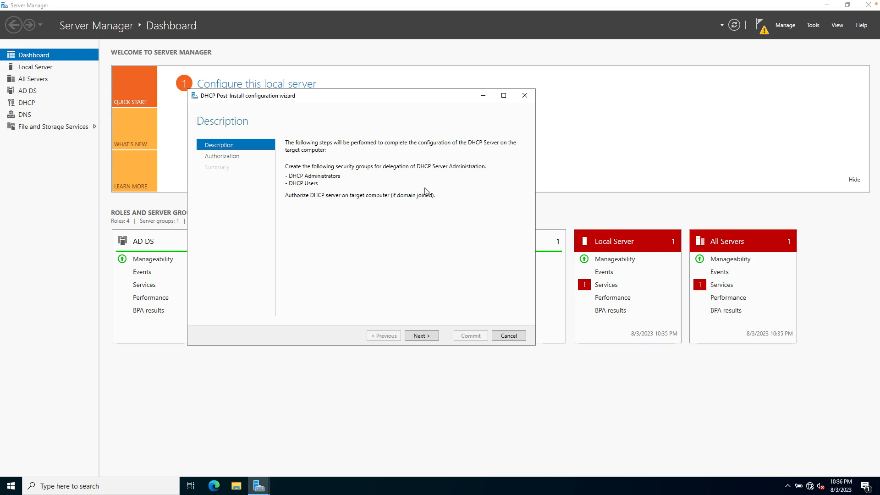
click(422, 336)
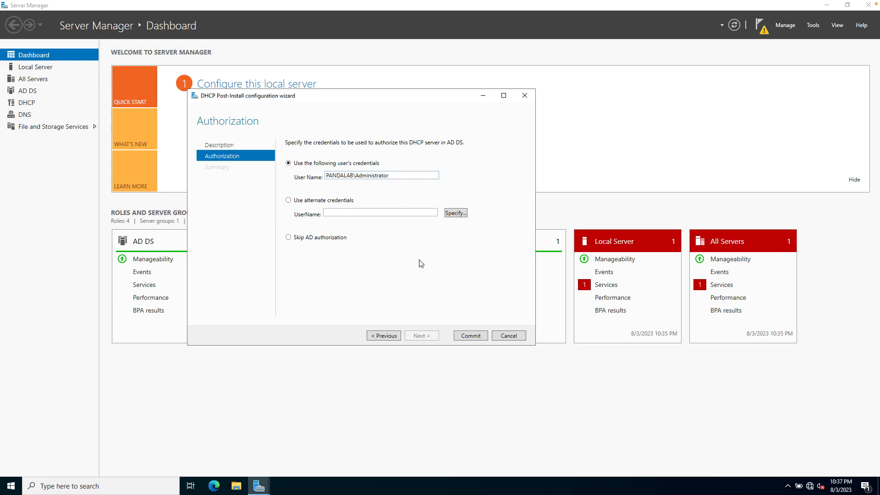
click(473, 338)
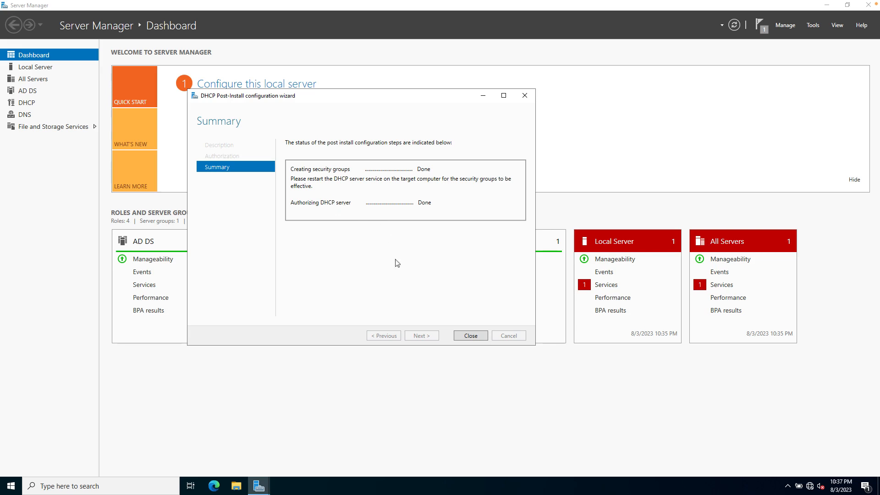
click(471, 336)
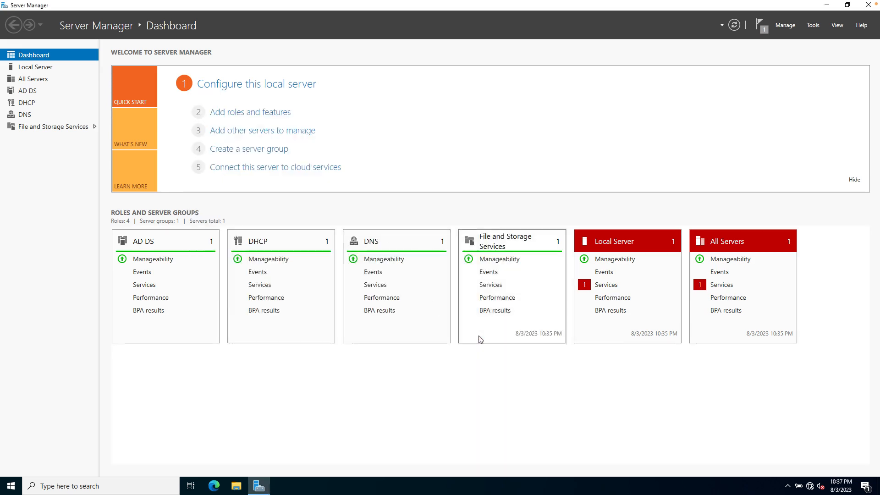